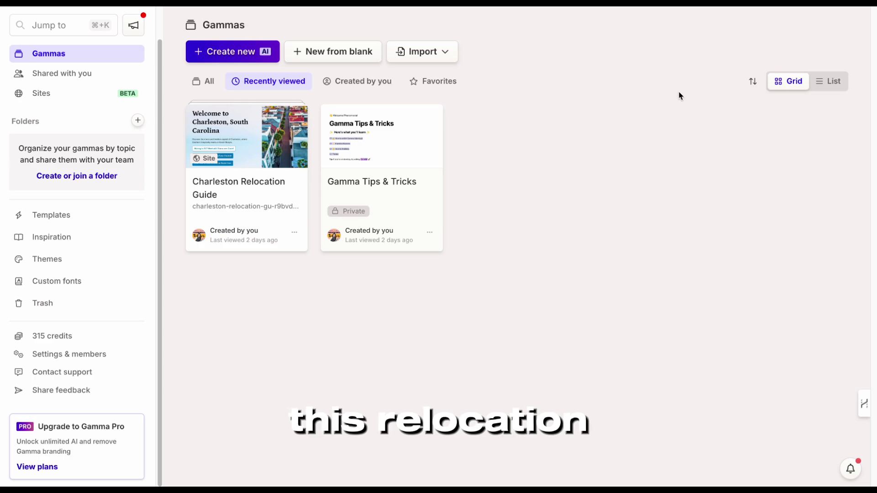
Examine the published Charleston Relocation Guide site from its welcome section down to the Relocation Assistance card
left_click(786, 4)
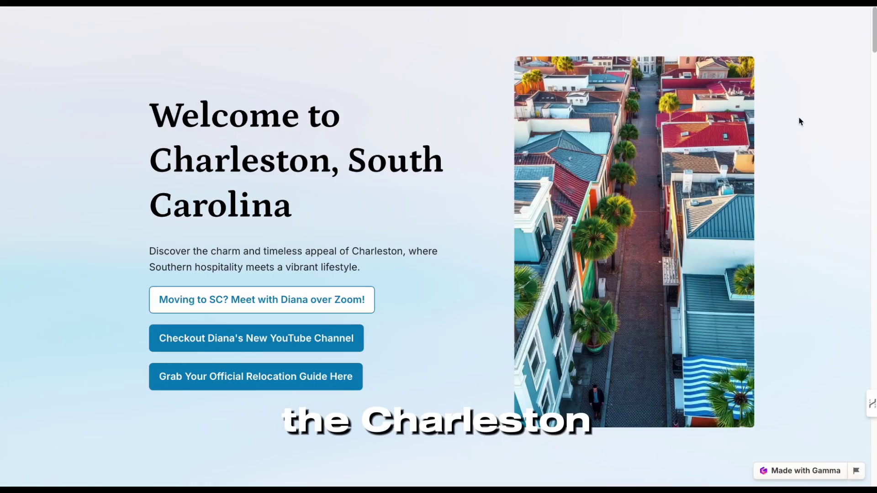
scroll(763, 217, "down", 3)
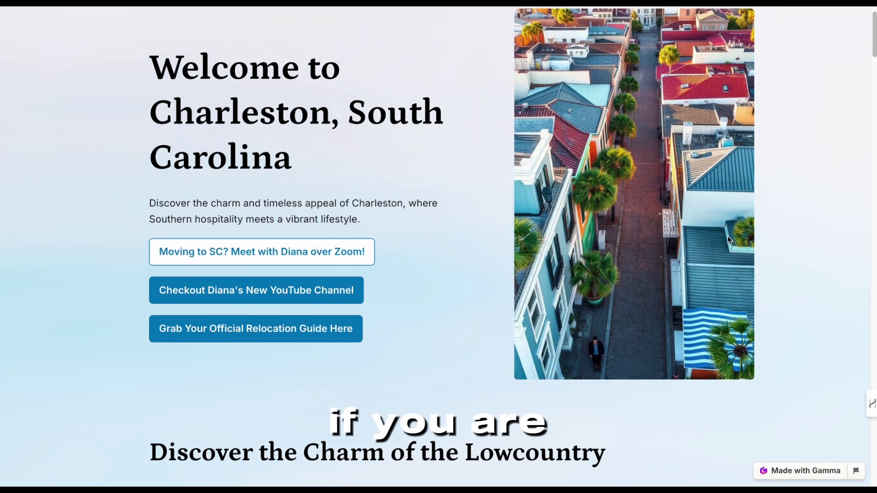
scroll(736, 241, "down", 5)
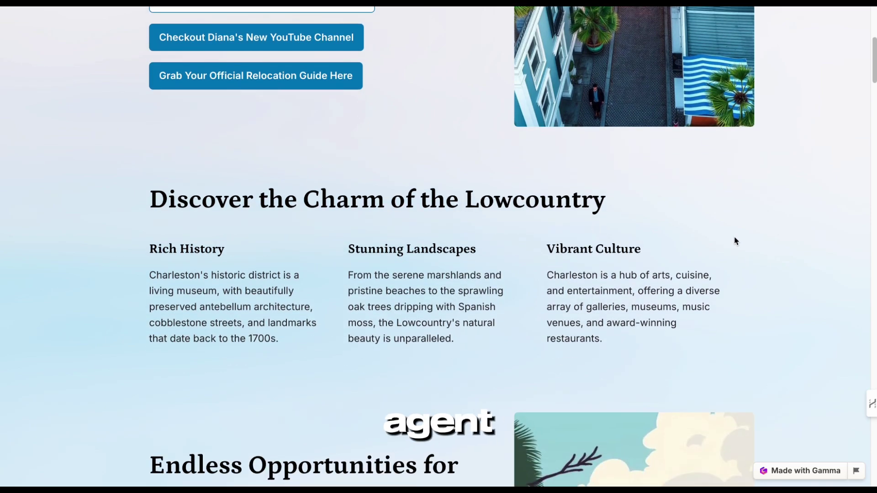
scroll(740, 241, "down", 10)
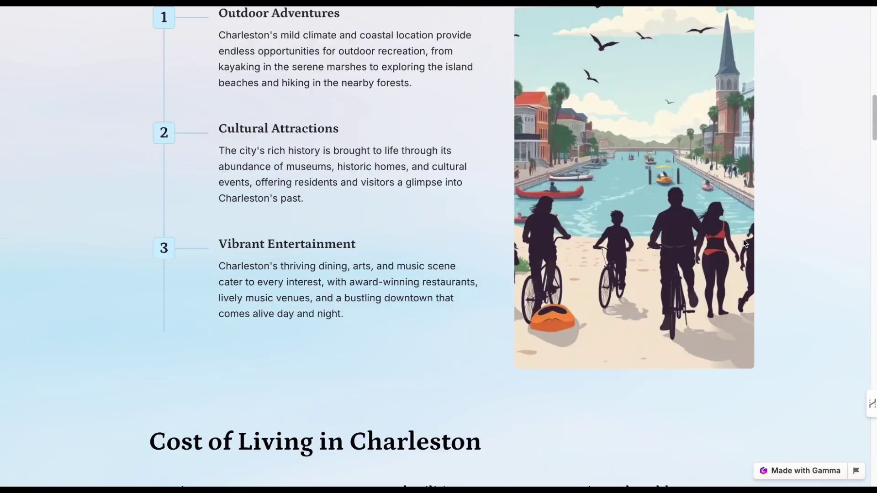
scroll(745, 241, "down", 6)
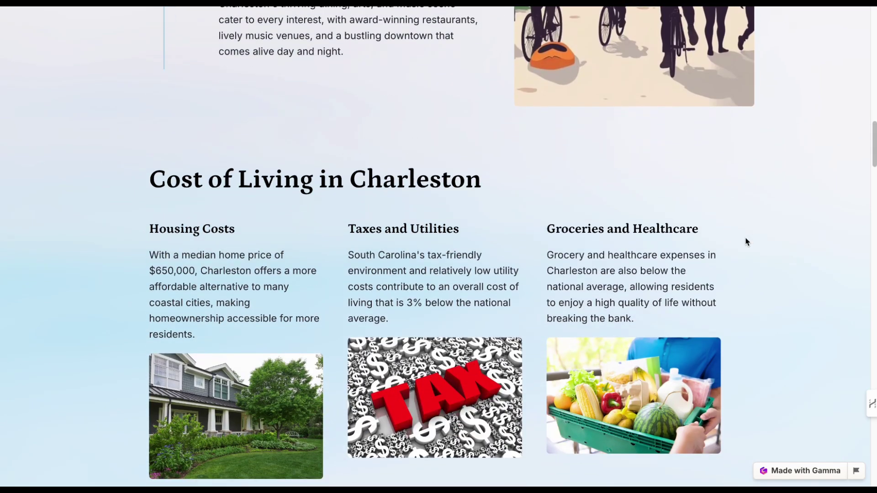
scroll(745, 240, "down", 9)
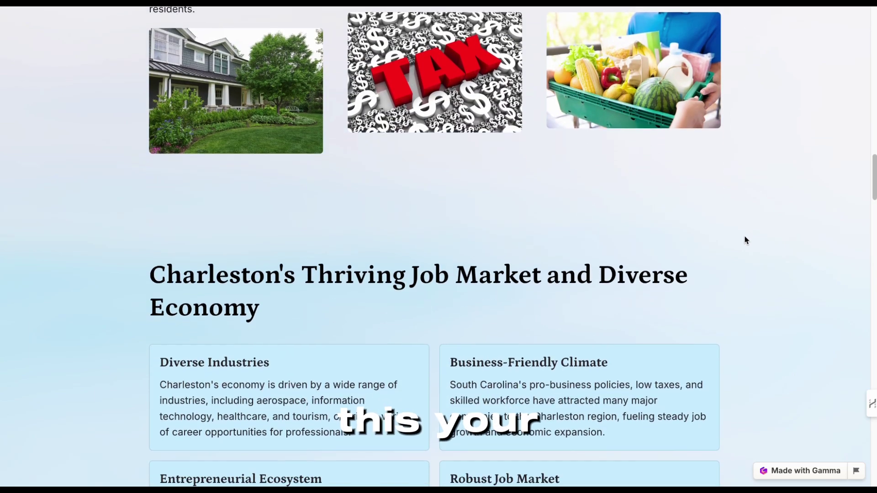
scroll(745, 240, "down", 6)
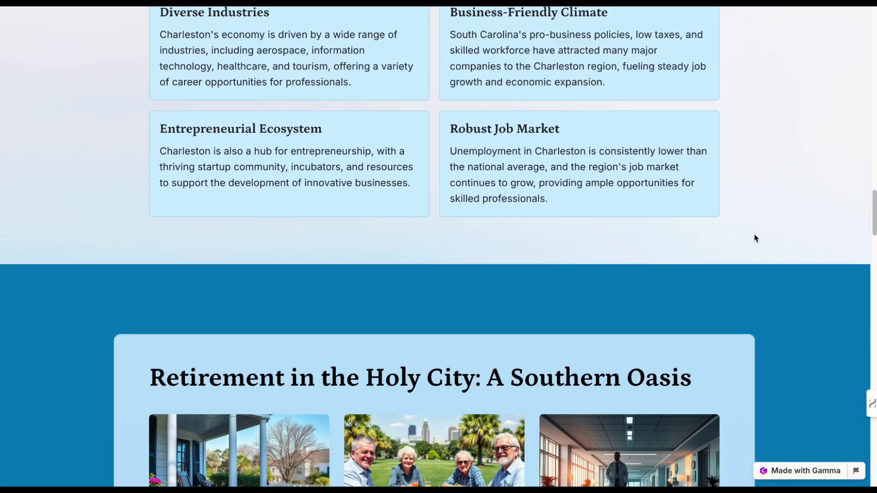
scroll(756, 238, "down", 14)
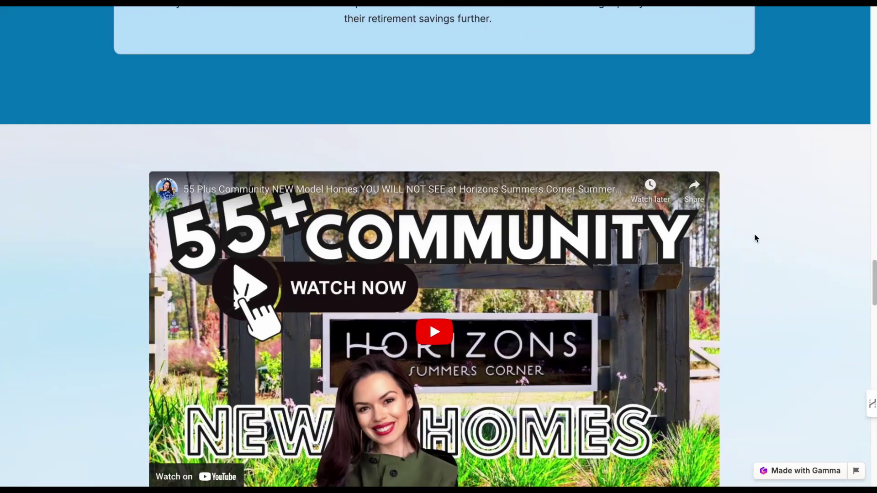
scroll(756, 238, "down", 1)
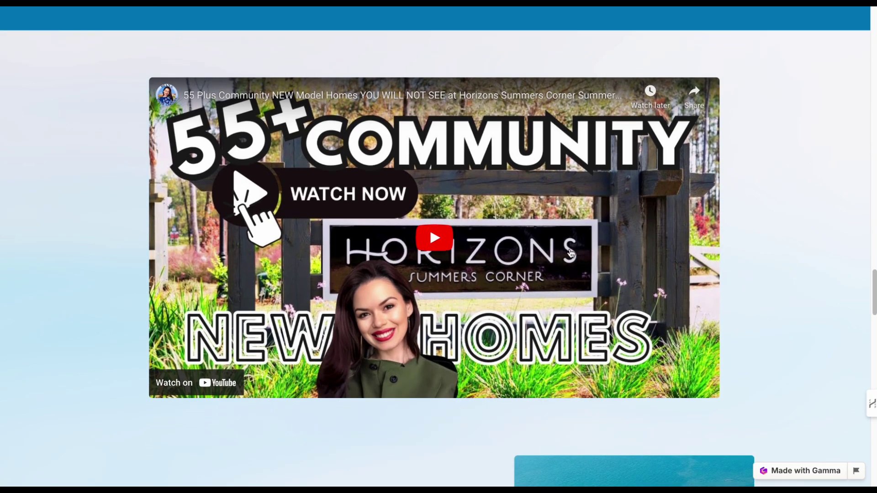
scroll(769, 248, "down", 9)
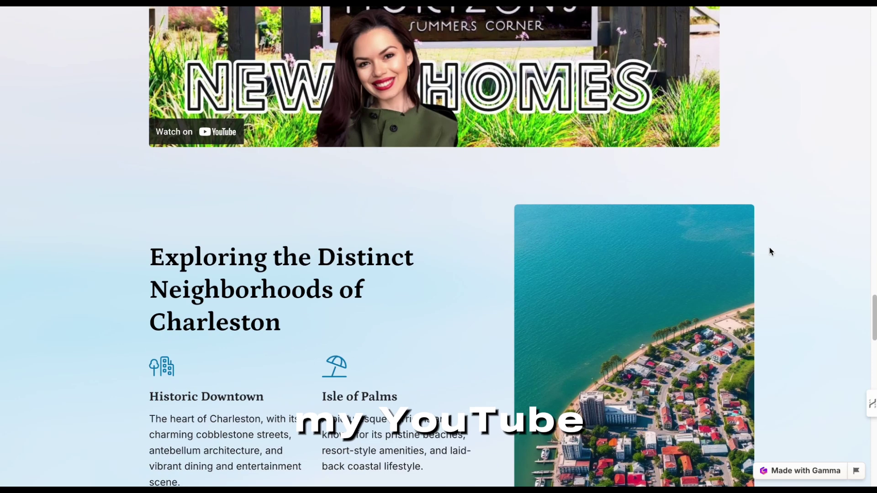
scroll(771, 251, "down", 4)
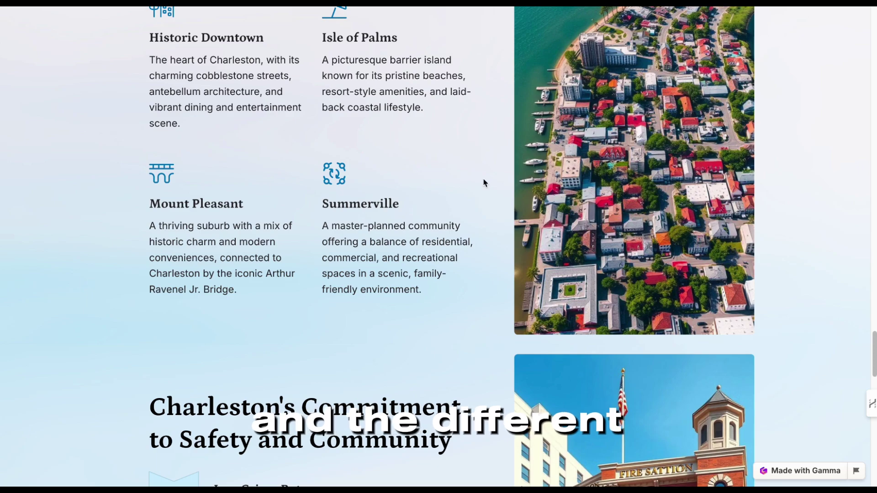
scroll(476, 224, "down", 8)
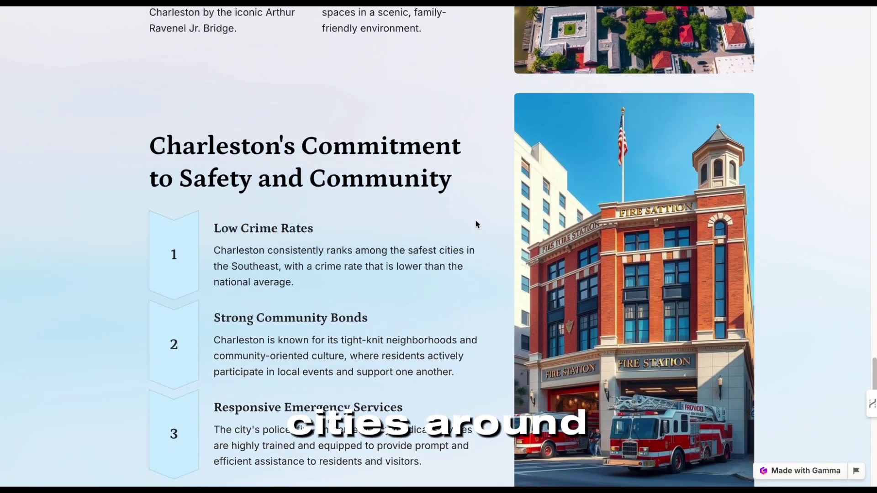
scroll(475, 224, "down", 2)
scroll(444, 202, "down", 5)
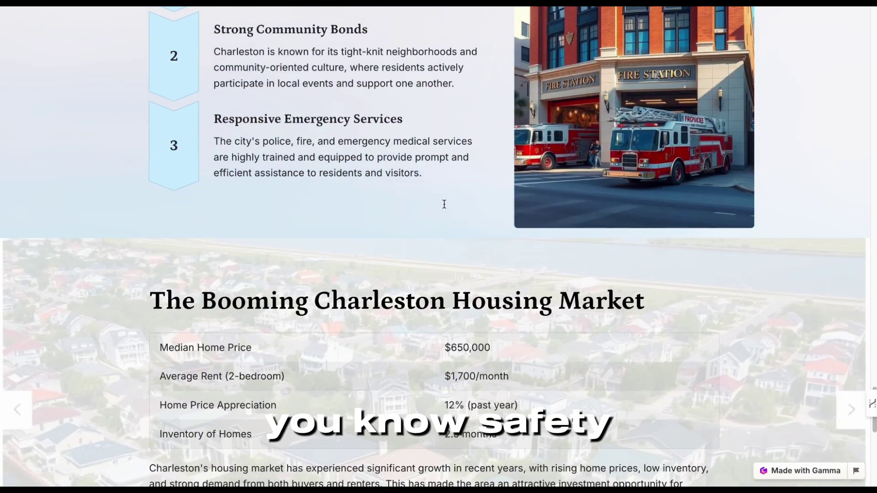
scroll(571, 294, "down", 8)
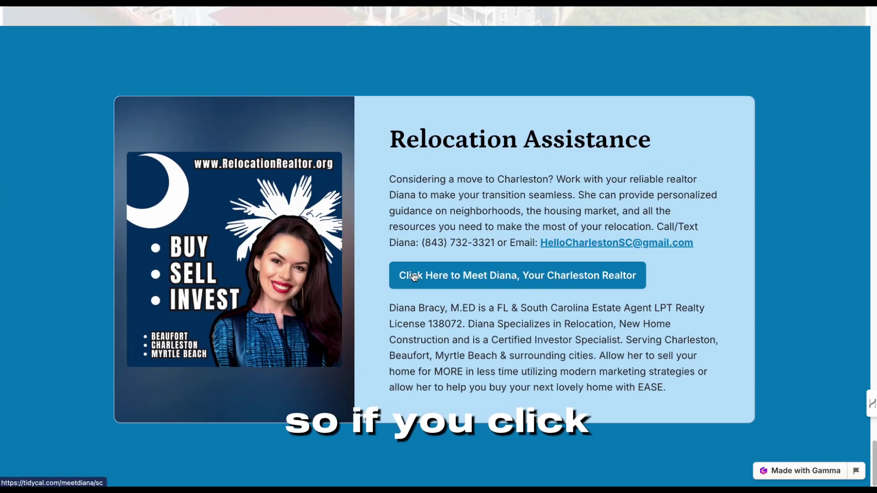
Open the realtor meeting link in the Relocation Assistance card and return to the guide's earlier sections
left_click(582, 277)
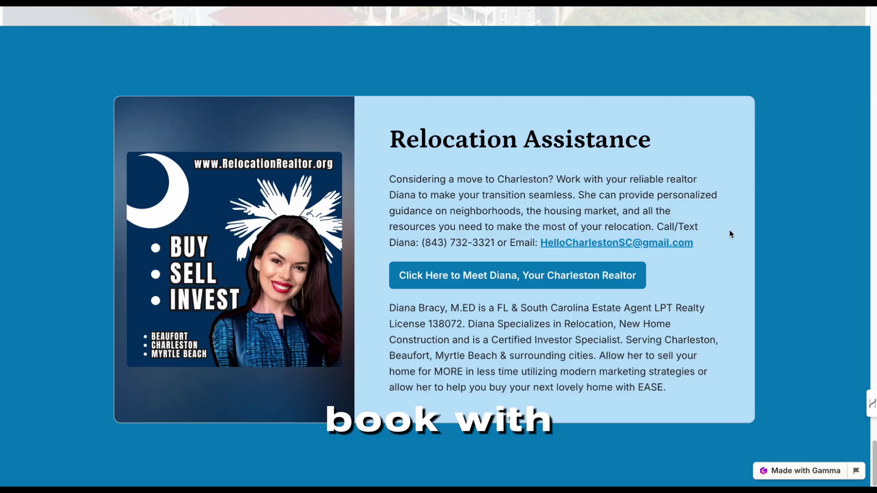
scroll(730, 234, "up", 20)
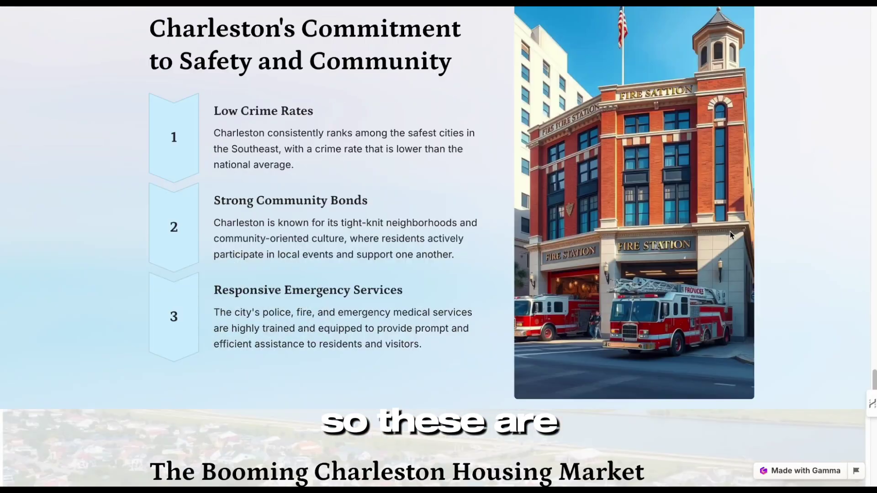
scroll(731, 234, "up", 3)
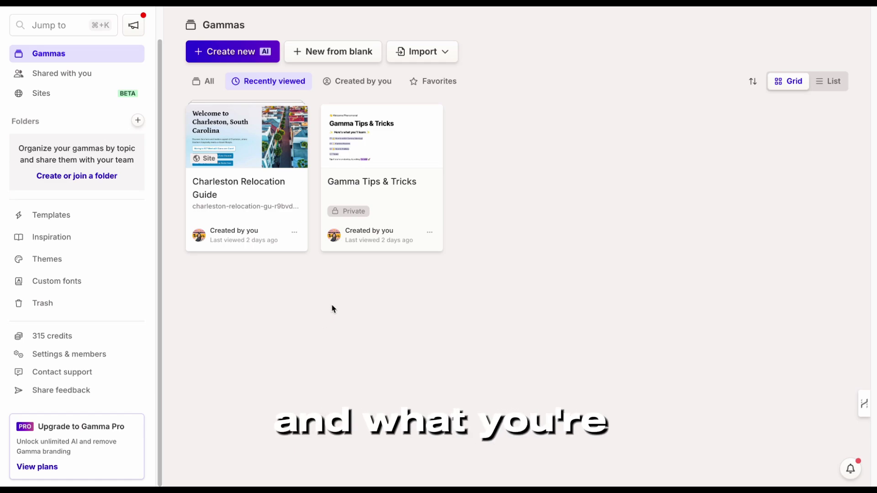
Start a new AI-generated gamma, set its length to 10 cards and choose Website as the format
left_click(228, 51)
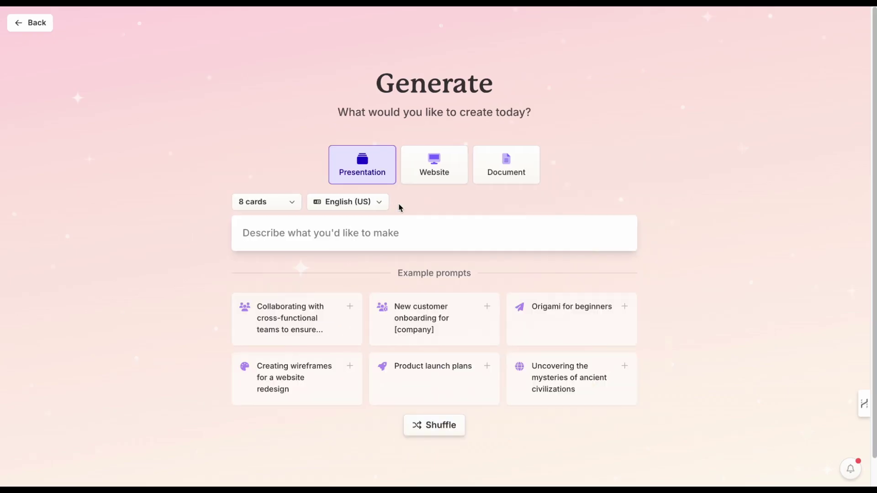
left_click(392, 233)
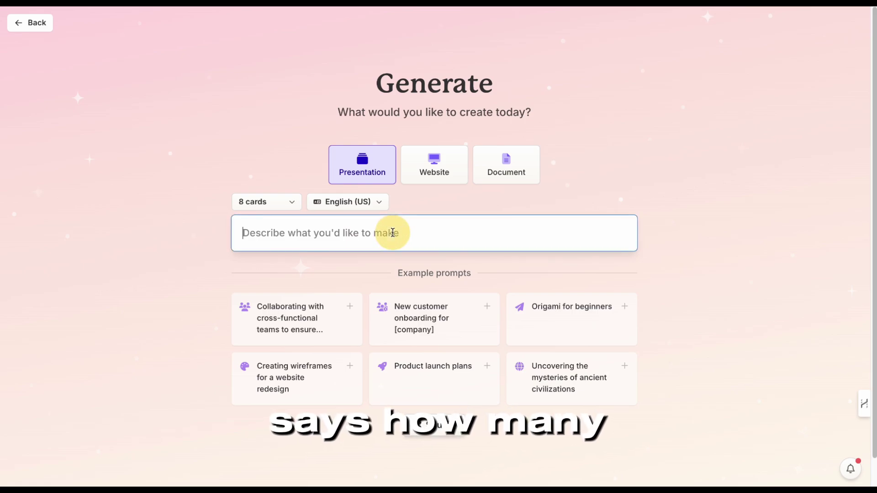
left_click(283, 201)
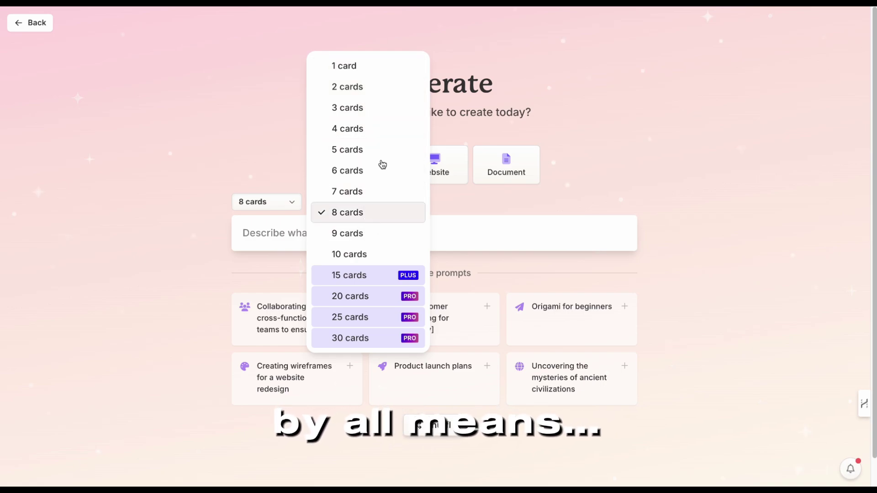
left_click(361, 255)
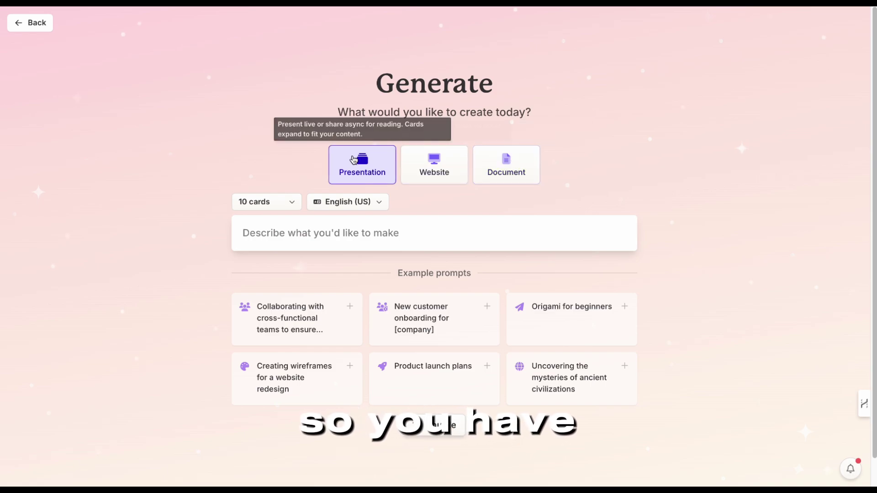
left_click(426, 171)
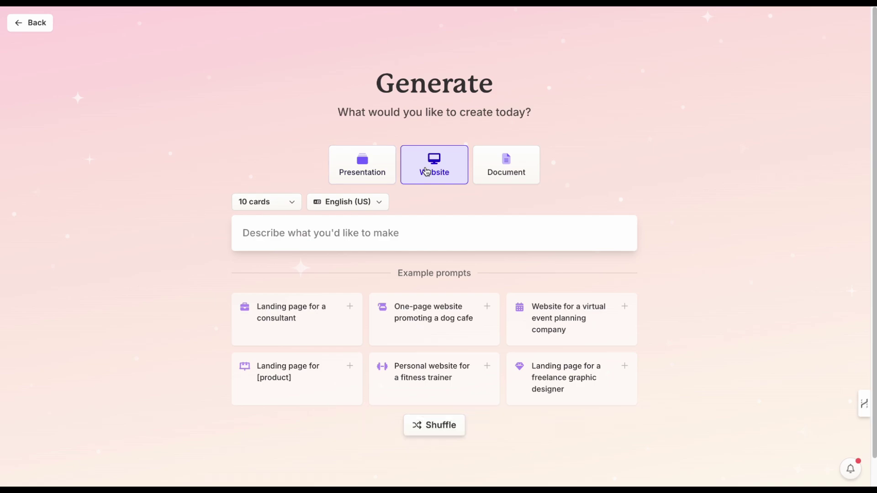
Paste the prompt for a modern, user-friendly landing page for a relocation realtor specializing in Beaufort, South Carolina, and review its wording
left_click(401, 231)
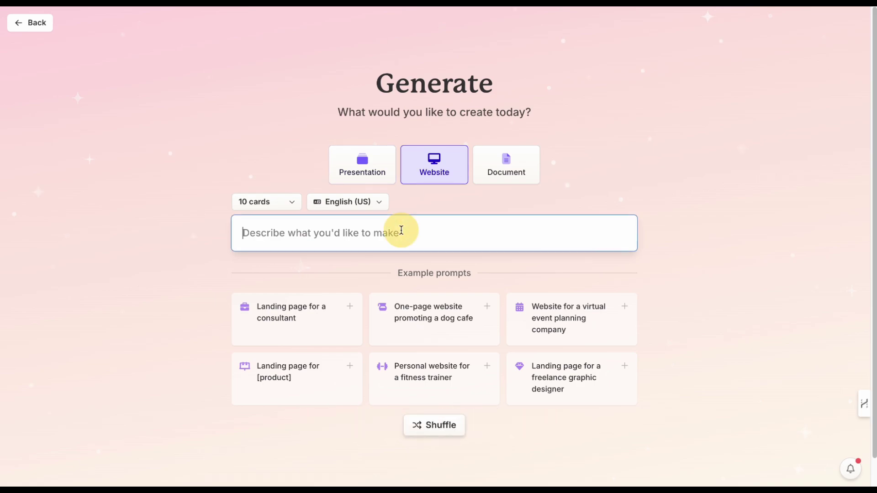
key("ctrl+v")
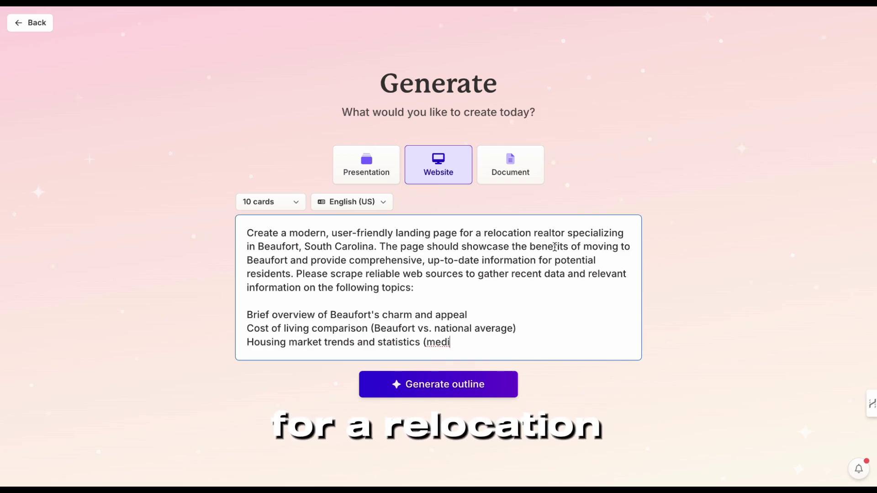
left_click_drag(254, 247, 374, 247)
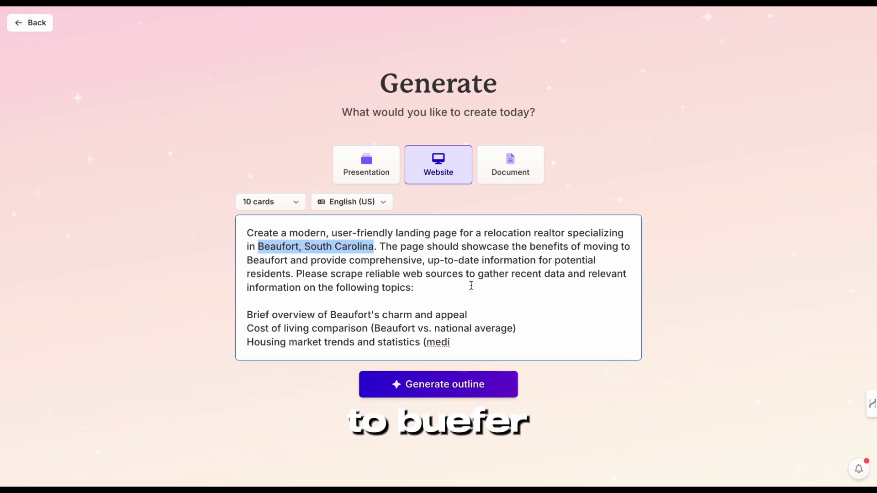
left_click_drag(403, 274, 568, 293)
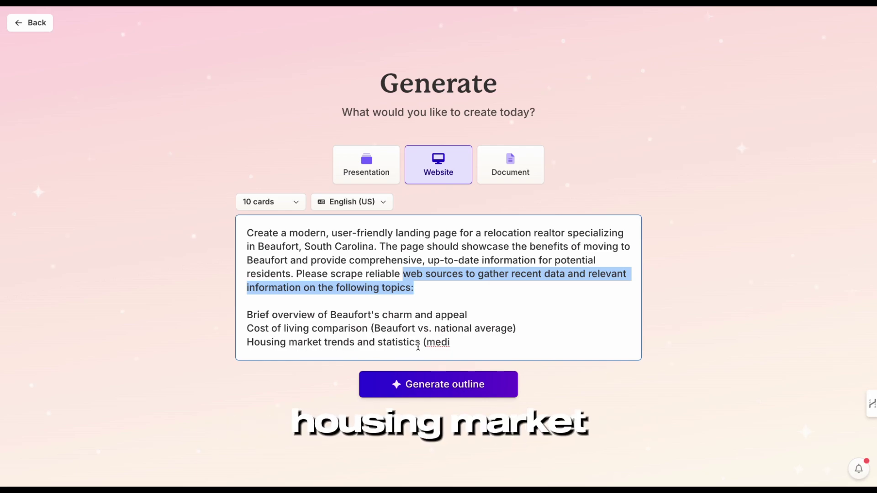
Replace the cut-off "(medi" at the end of the prompt's housing market line with ", etc"
left_click_drag(423, 343, 458, 344)
left_click(591, 388)
right_click(591, 386)
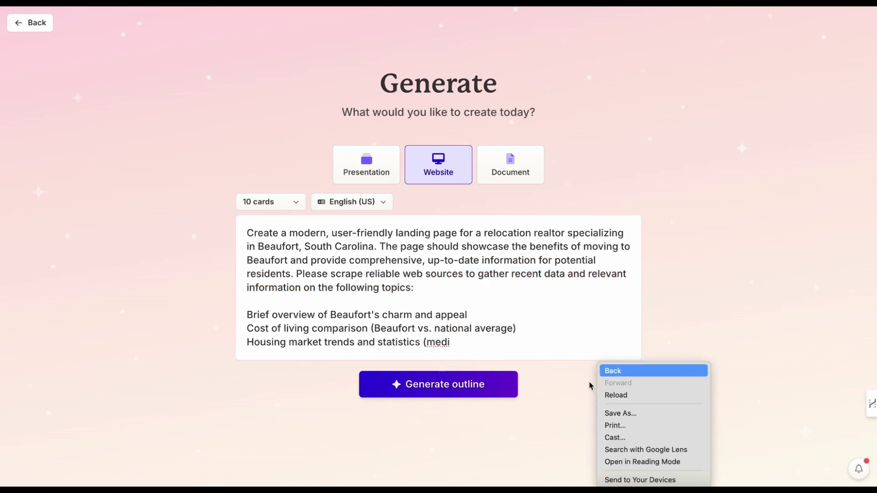
left_click(475, 346)
left_click(452, 343)
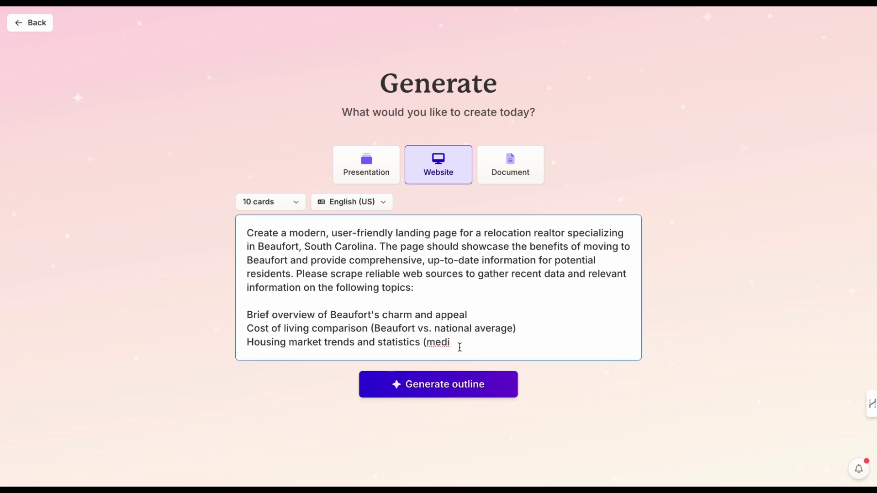
type(",")
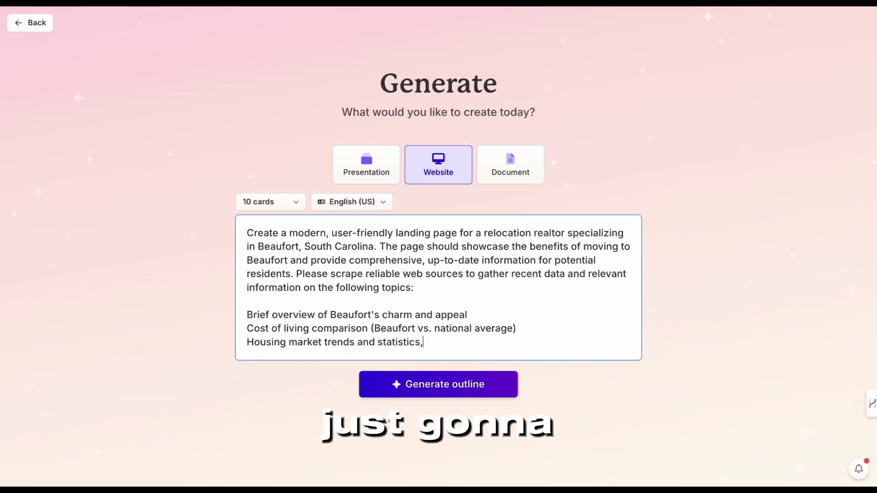
type(" etc")
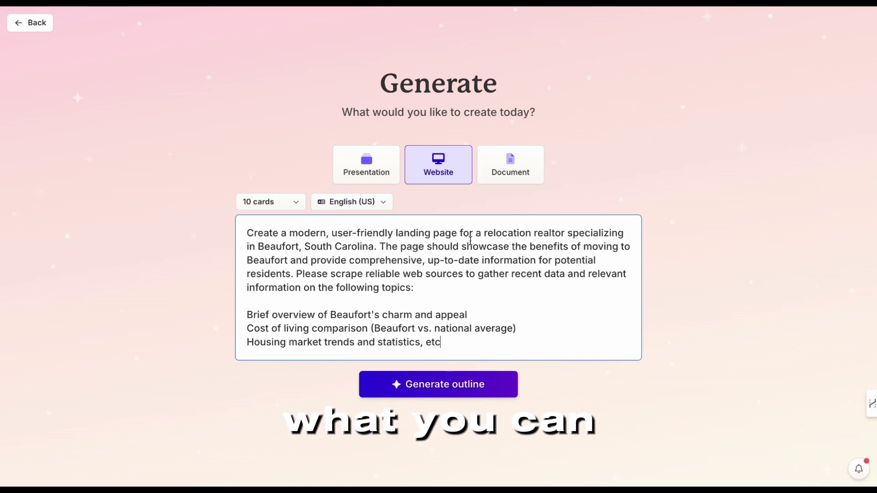
Generate the outline from the Beaufort landing page prompt and review its proposed card titles
left_click(443, 392)
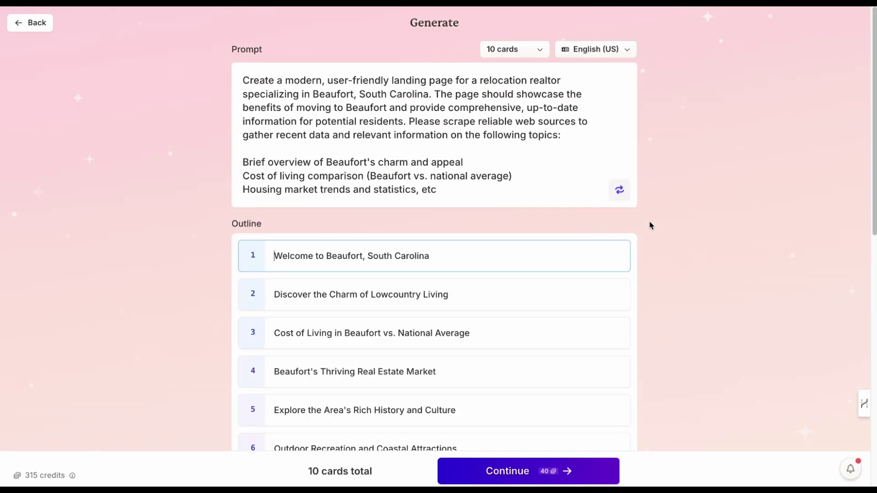
scroll(651, 236, "down", 1)
scroll(648, 239, "down", 3)
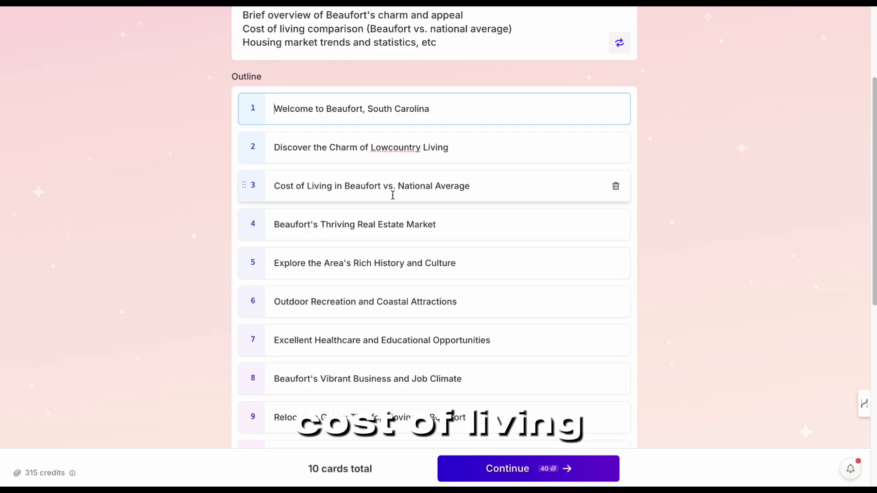
scroll(392, 197, "down", 1)
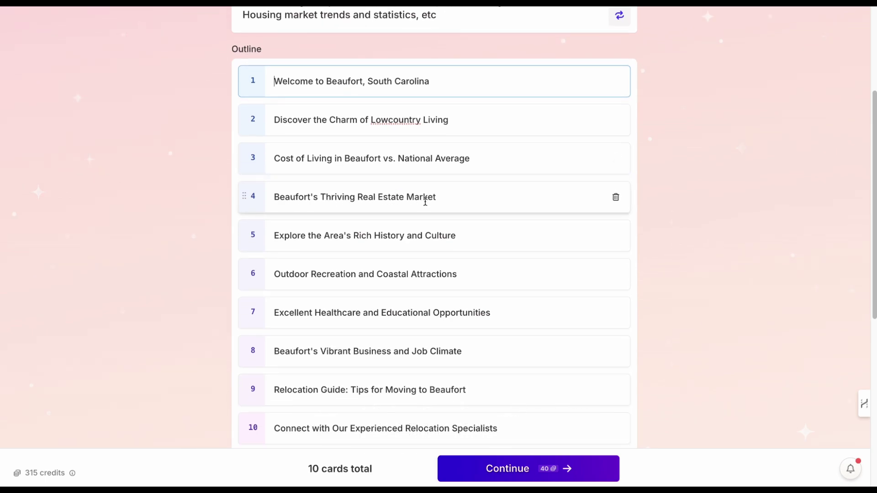
scroll(425, 201, "down", 1)
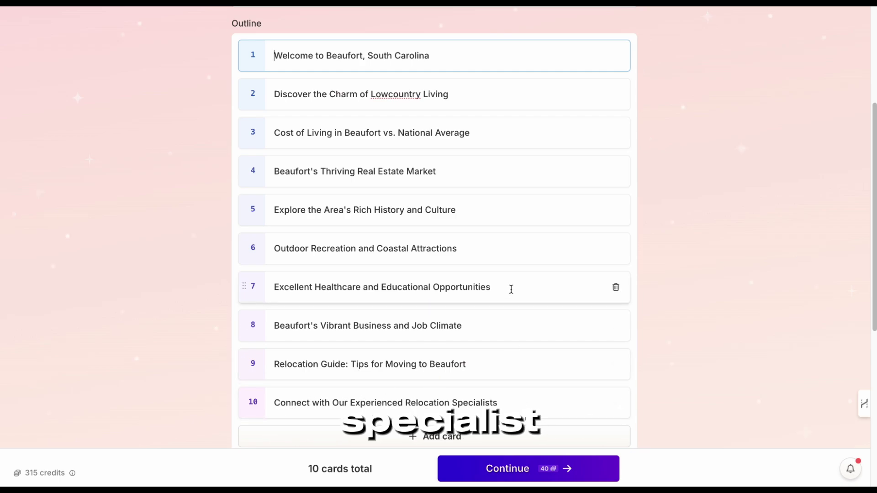
scroll(484, 279, "up", 1)
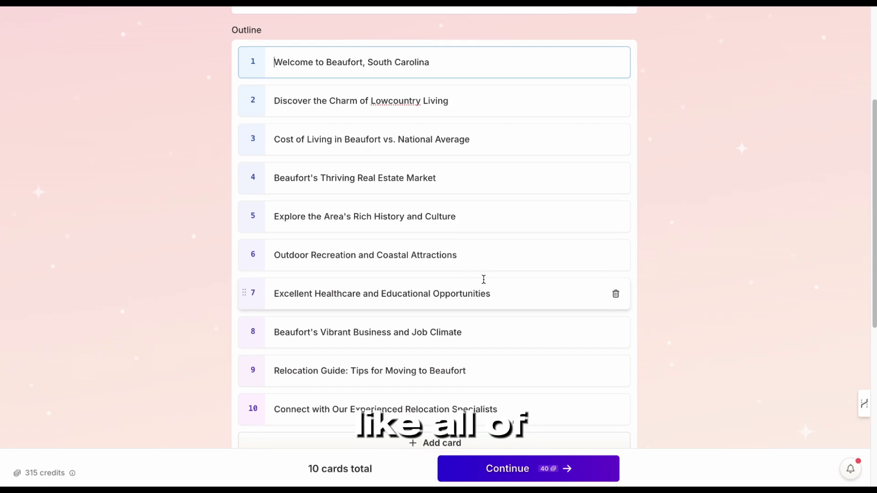
Accept the 10-card outline, continue to theme selection and browse the available themes for a light blue design
scroll(484, 279, "up", 3)
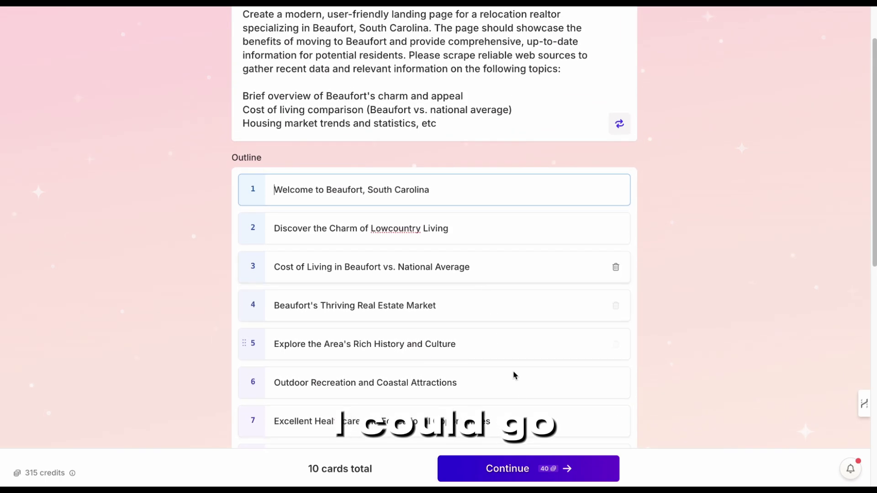
left_click(556, 472)
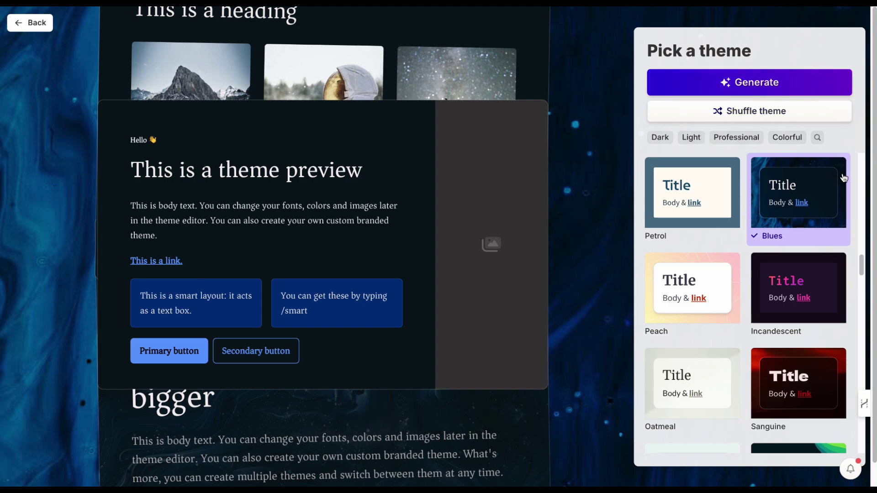
scroll(688, 185, "down", 2)
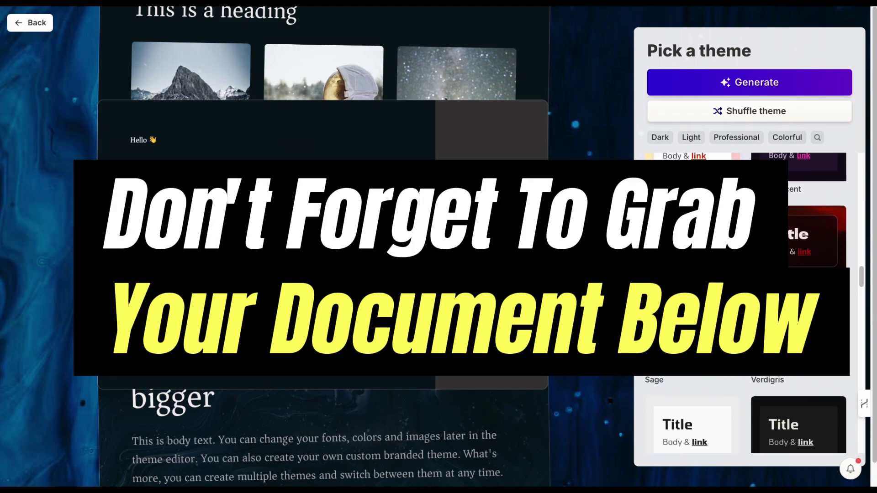
scroll(711, 268, "down", 8)
scroll(711, 268, "down", 4)
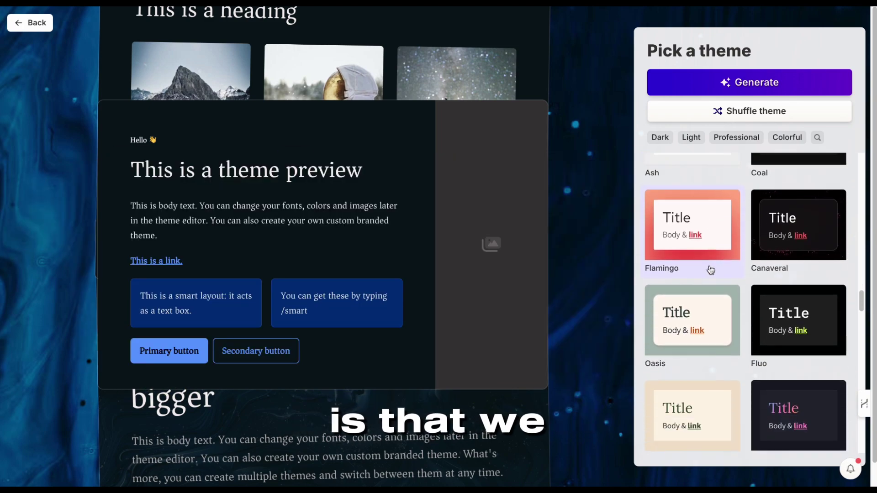
scroll(710, 270, "down", 3)
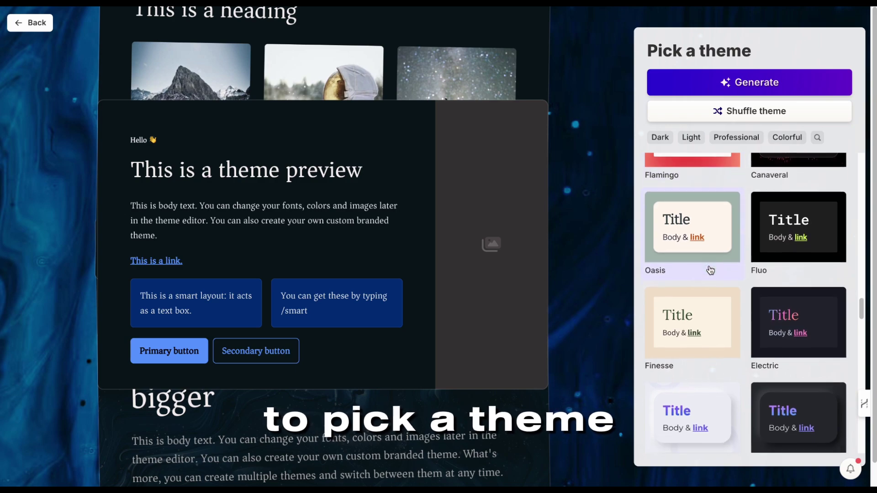
scroll(710, 270, "down", 9)
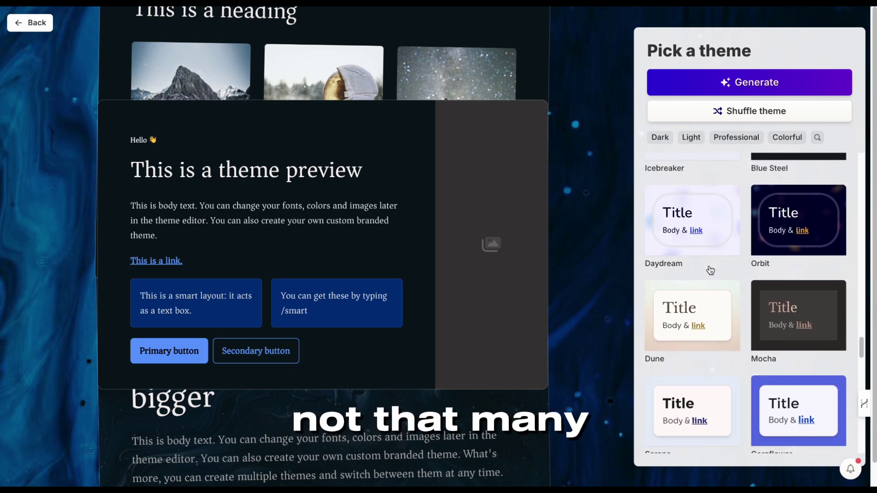
scroll(711, 270, "down", 5)
scroll(715, 270, "down", 3)
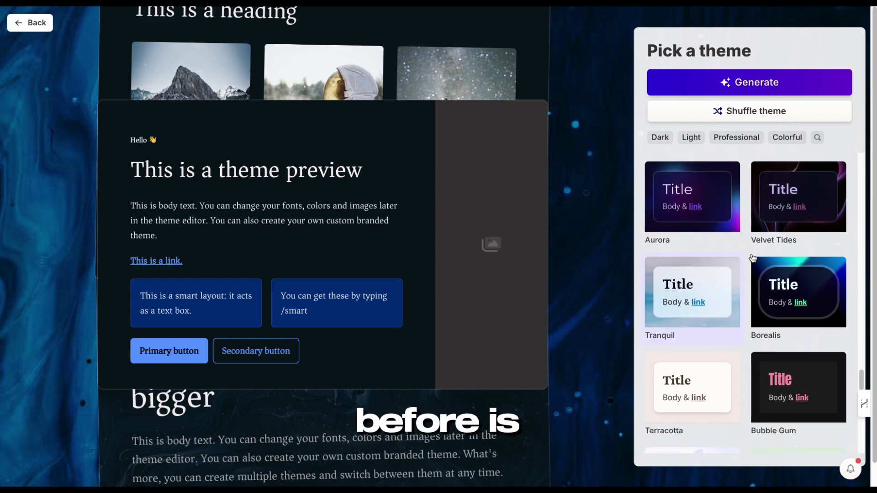
scroll(752, 259, "down", 2)
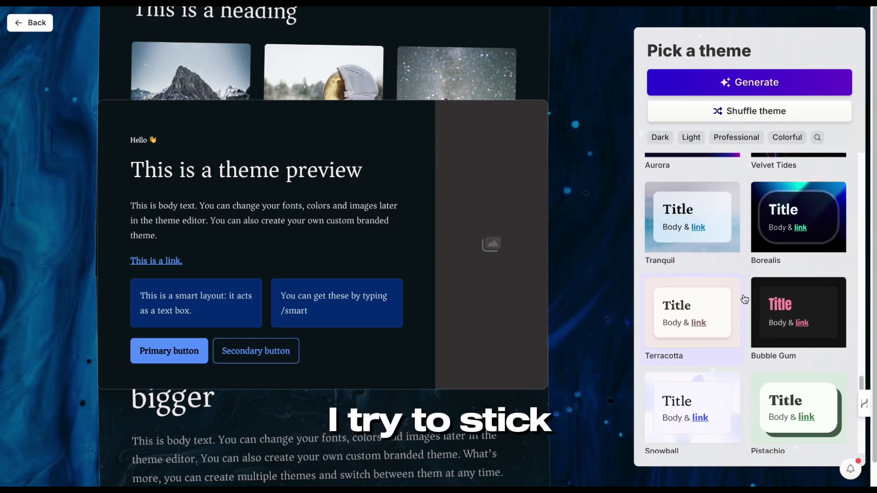
scroll(745, 299, "down", 3)
scroll(748, 318, "down", 12)
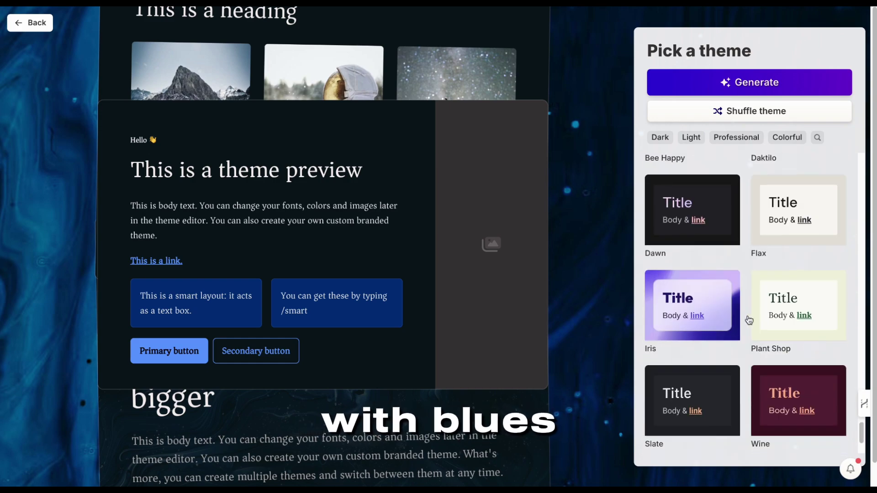
scroll(748, 332, "down", 3)
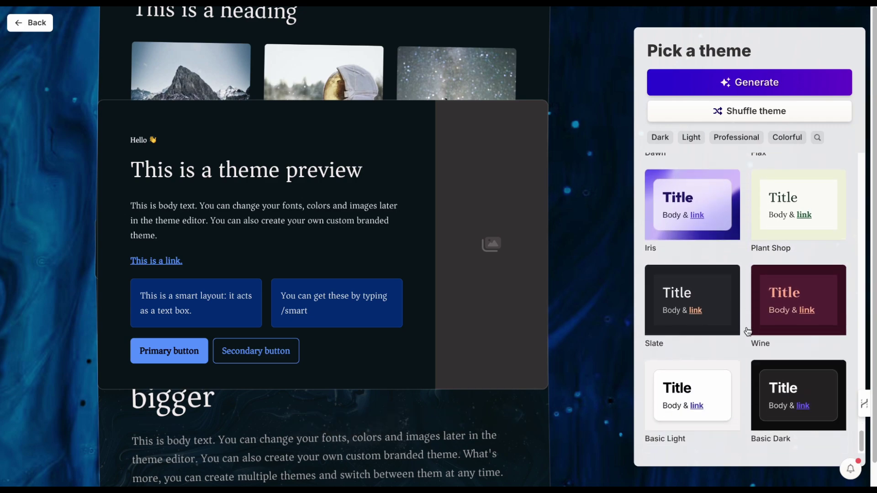
scroll(748, 330, "up", 15)
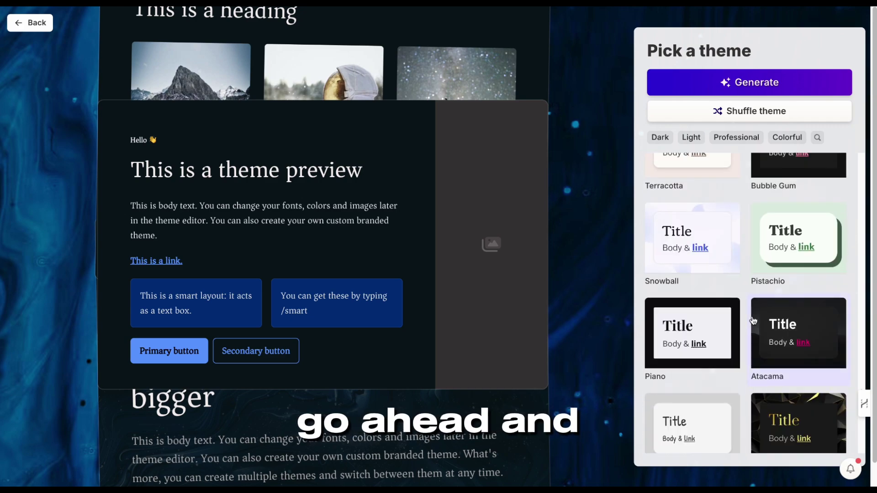
scroll(736, 281, "up", 2)
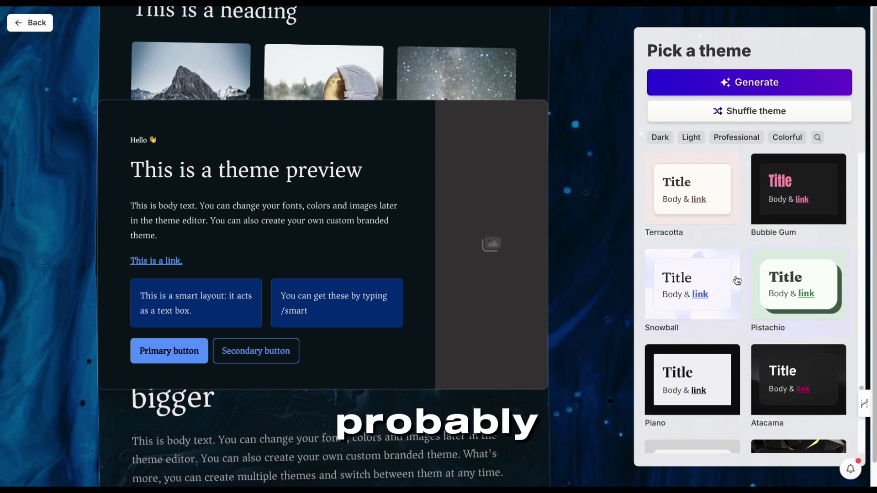
Choose the Tranquil theme after previewing Snowball, and generate the landing page with it
left_click(684, 258)
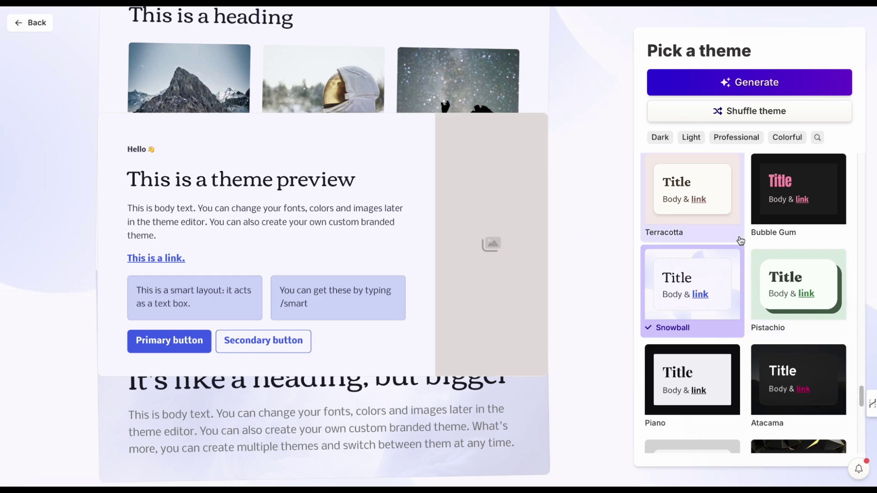
scroll(740, 242, "up", 2)
scroll(743, 205, "up", 1)
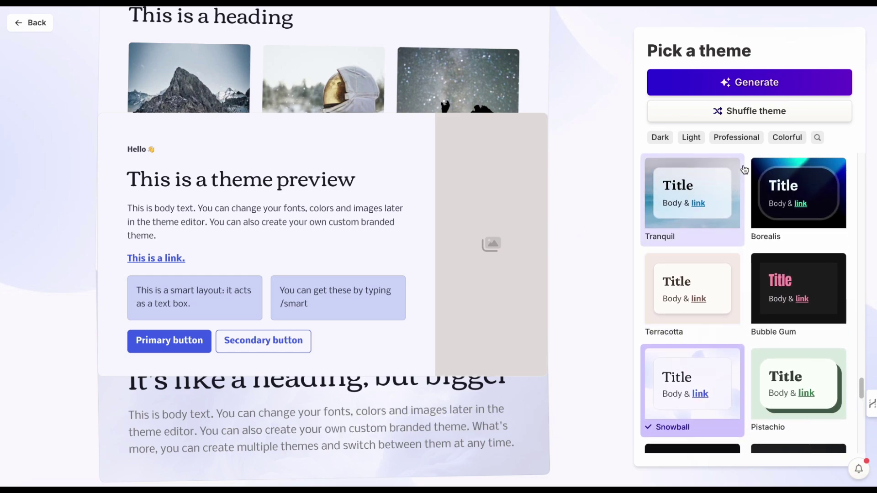
left_click(740, 171)
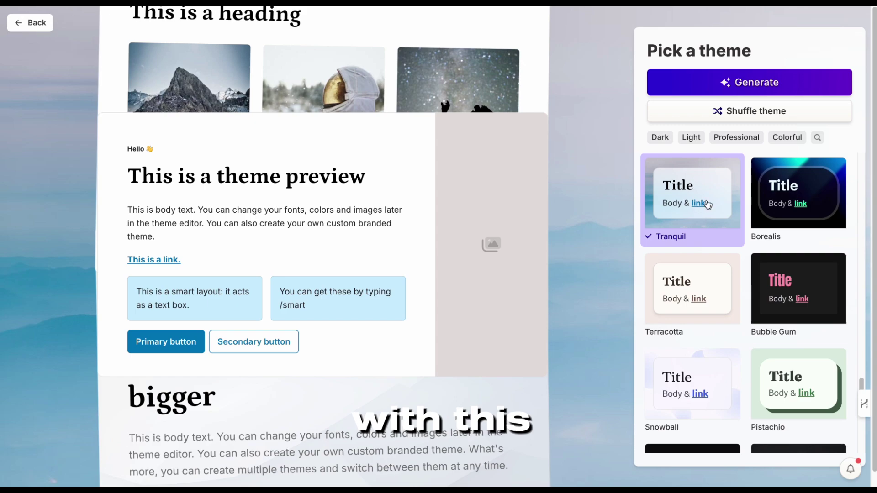
left_click(715, 83)
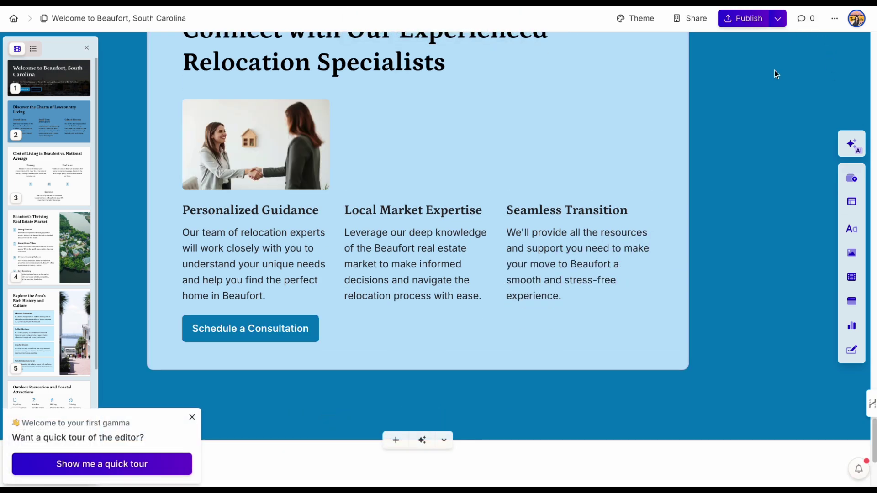
Change the label of the "Explore Relocating" button on the welcome card to "Check Out YouTube Channel"
scroll(721, 151, "up", 20)
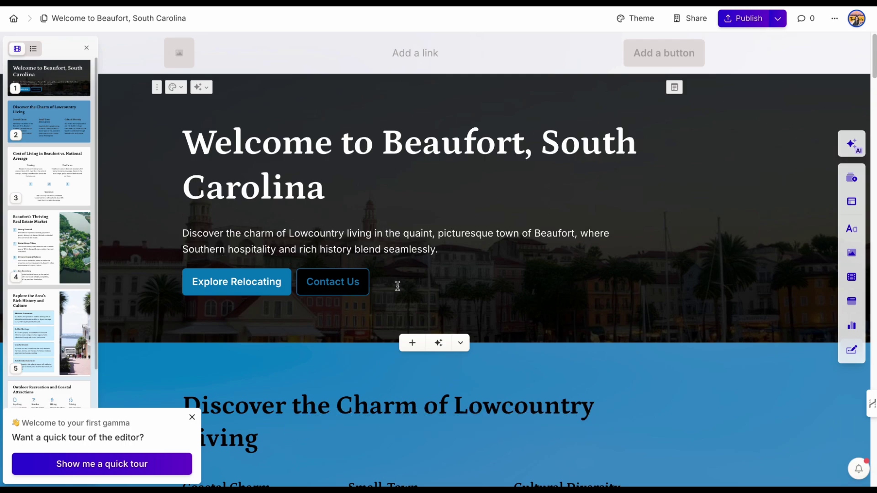
left_click(245, 283)
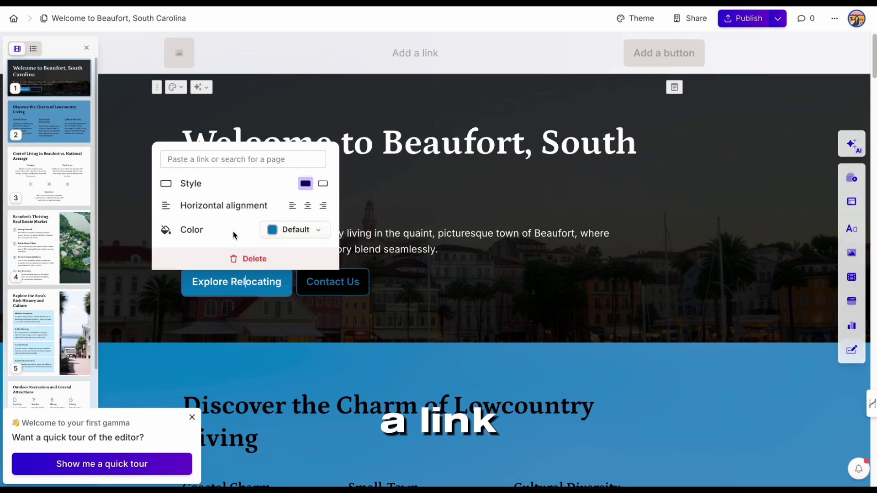
left_click(209, 282)
left_click(222, 281)
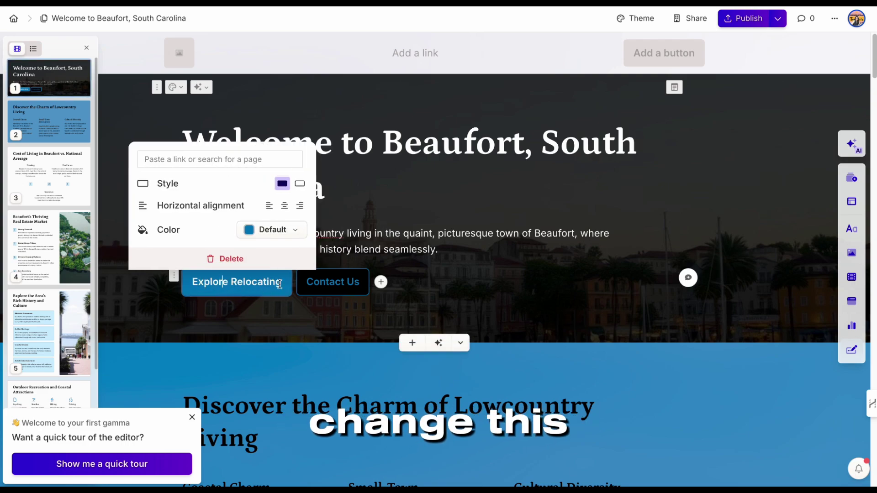
left_click_drag(279, 283, 193, 282)
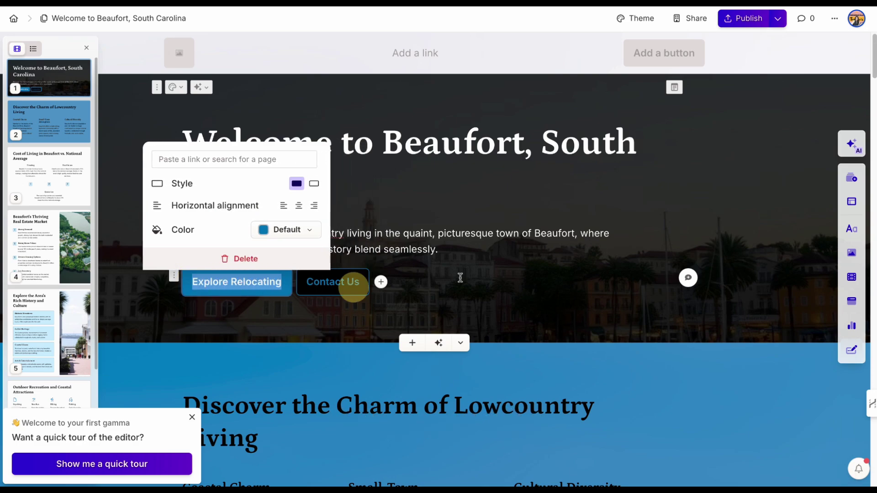
type("Check")
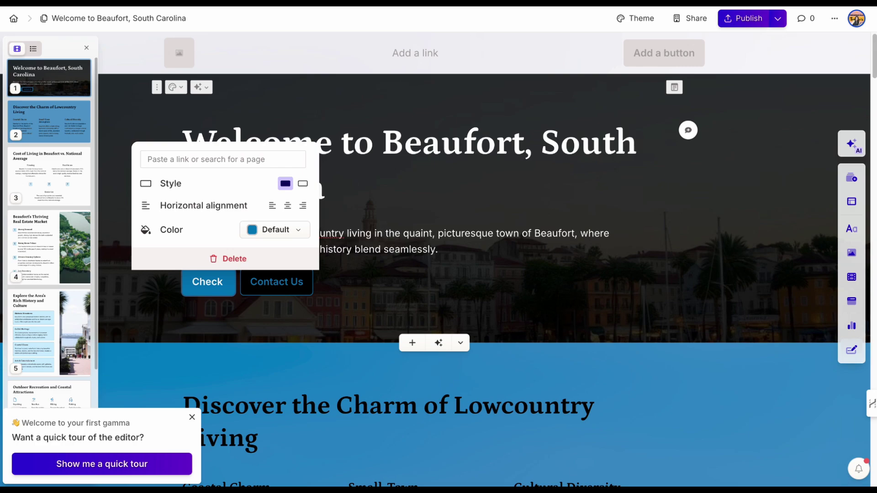
type(" Out")
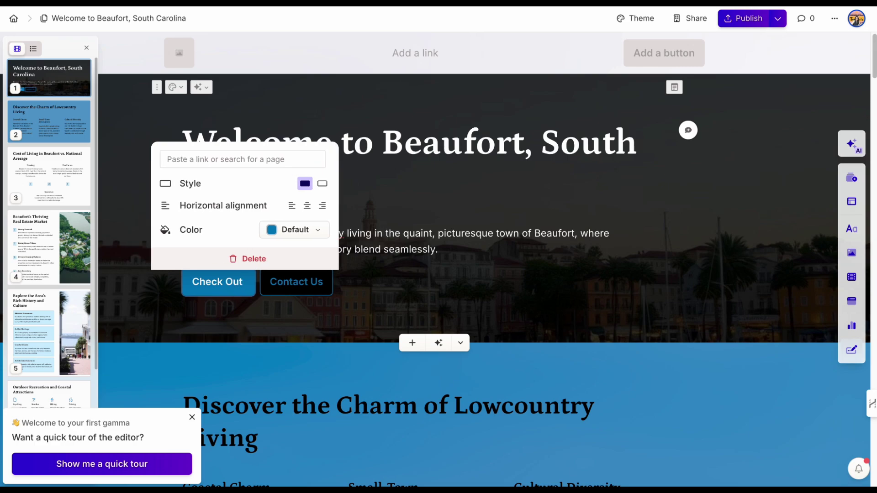
type(" YouTube")
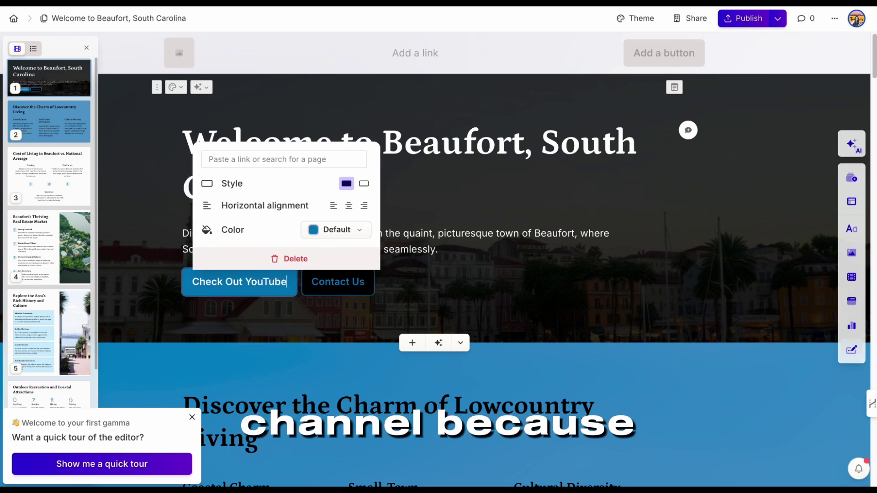
type(" Channel")
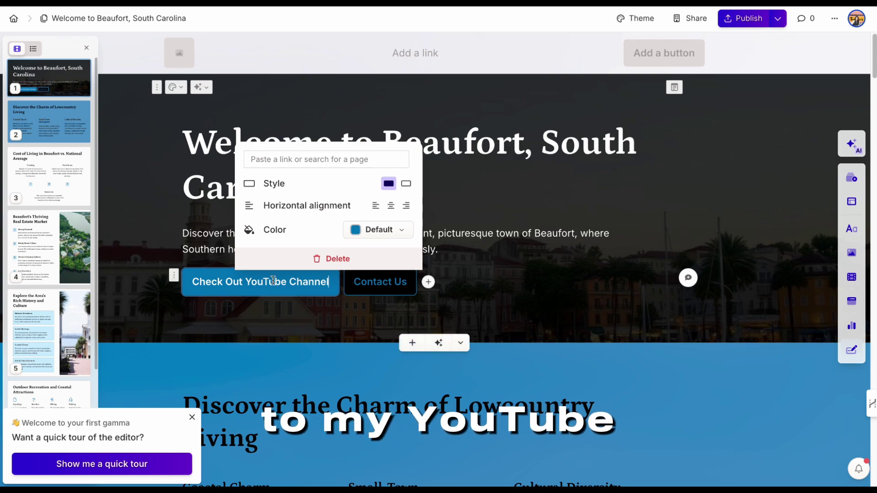
Check the link and style options of the "Contact Us" button and add another button beside it
left_click(389, 283)
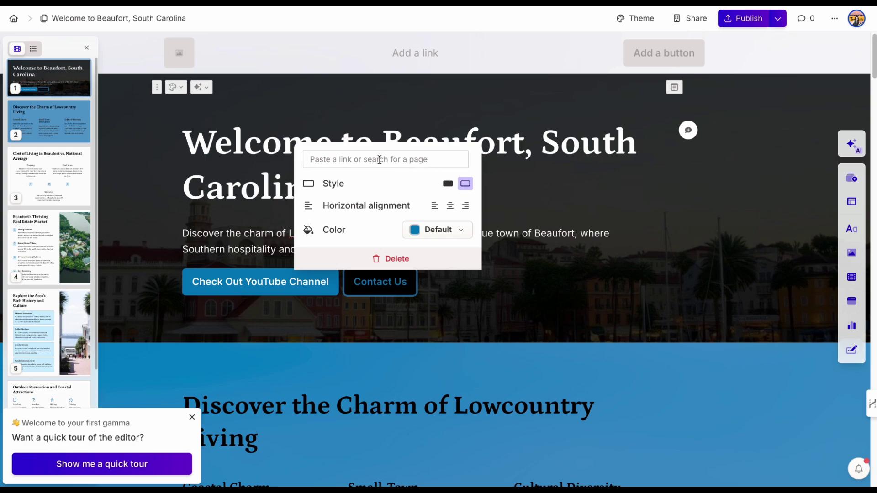
left_click(462, 293)
left_click(502, 304)
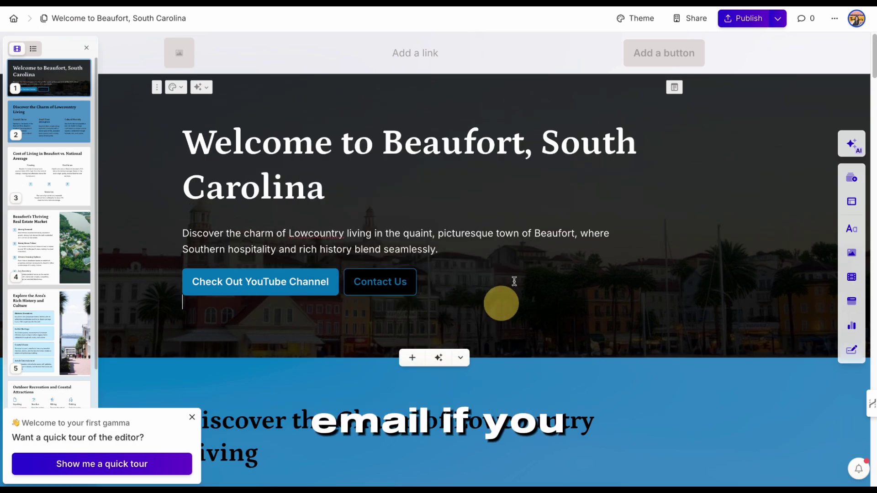
left_click(388, 282)
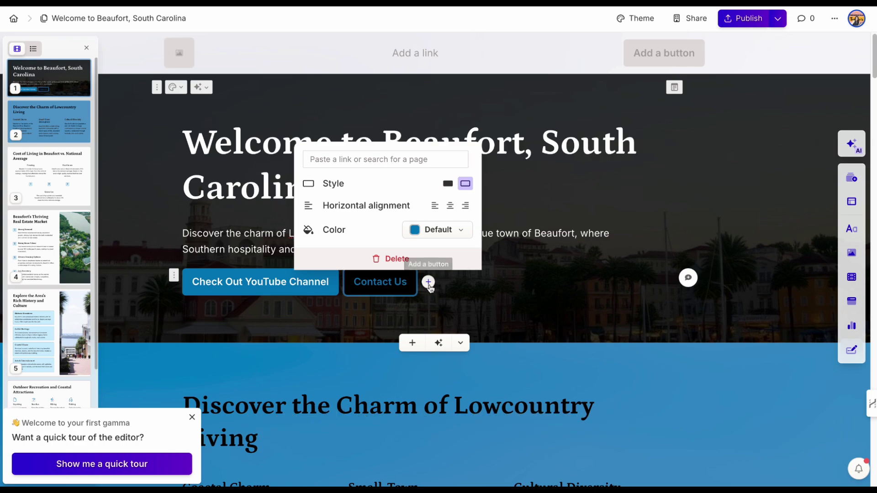
left_click(429, 282)
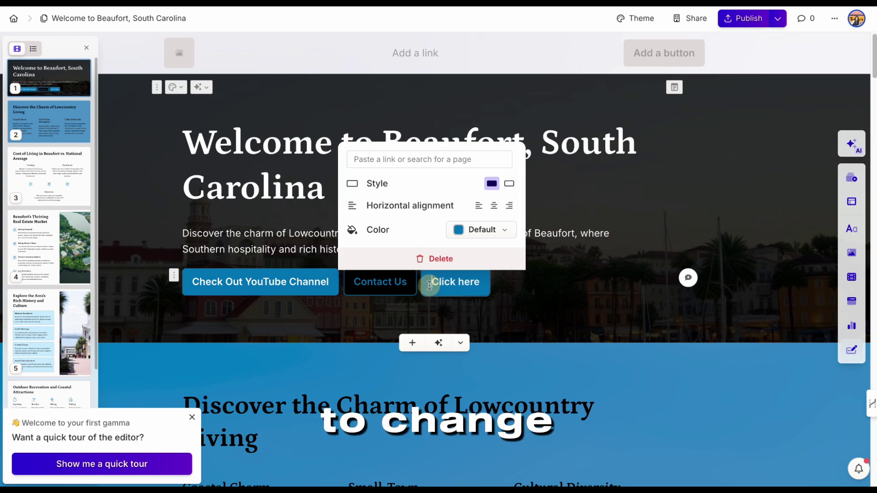
Look through the available card templates, smart layouts and basic blocks that can be inserted into the page
left_click(849, 179)
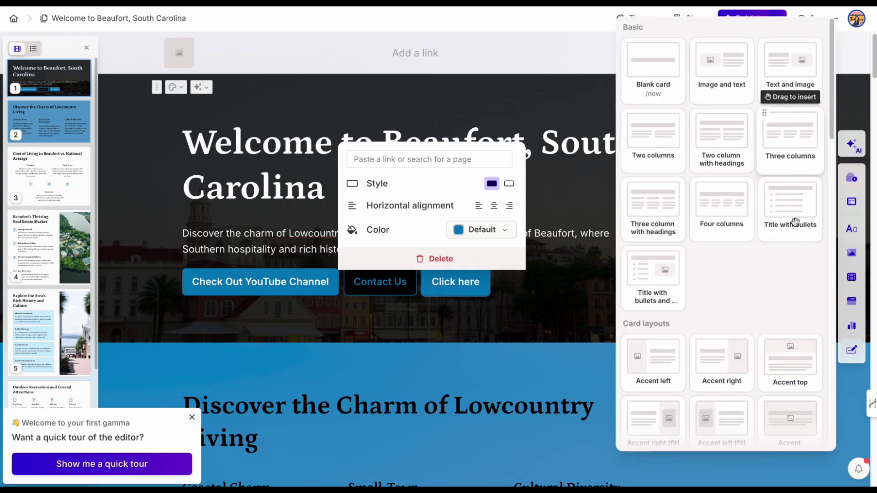
scroll(787, 268, "down", 1)
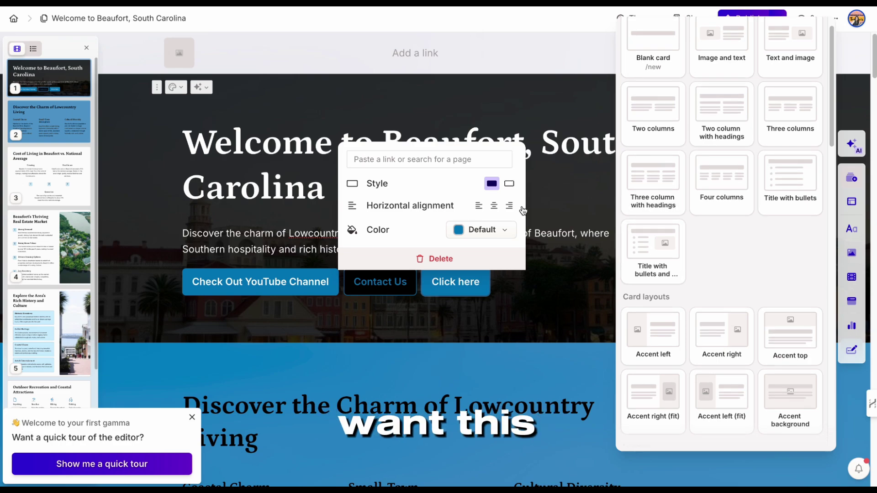
scroll(783, 228, "down", 15)
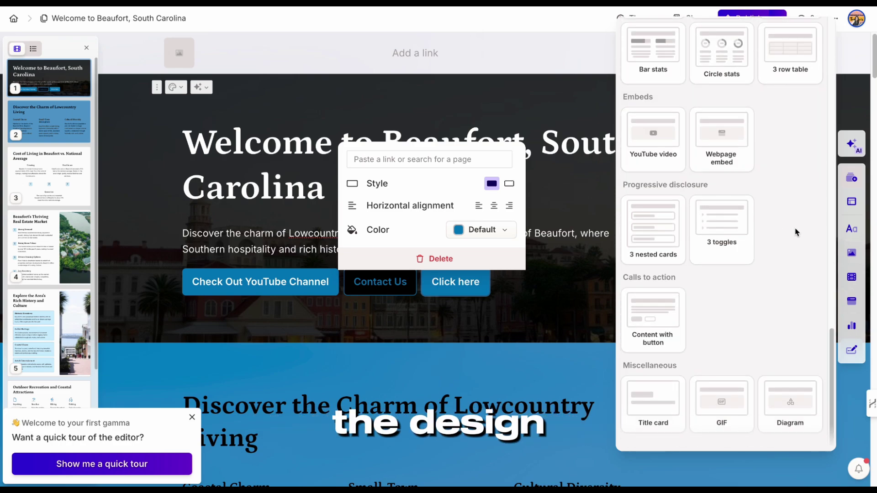
left_click(857, 176)
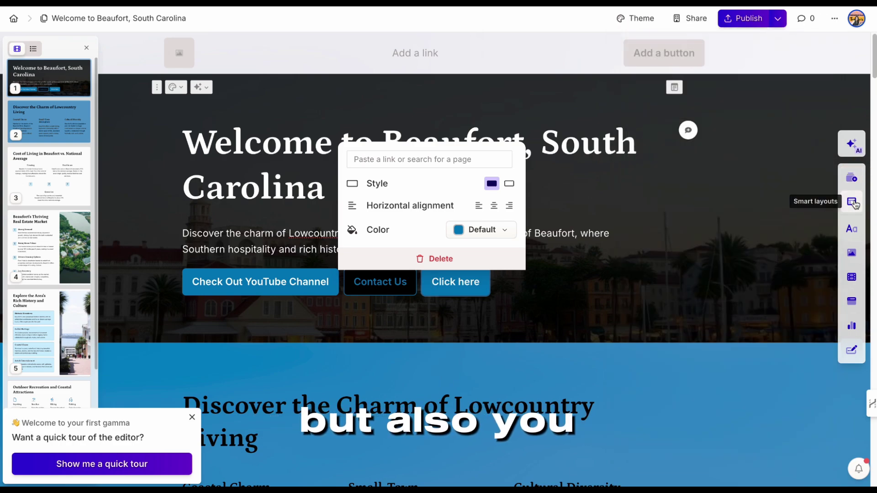
left_click(854, 202)
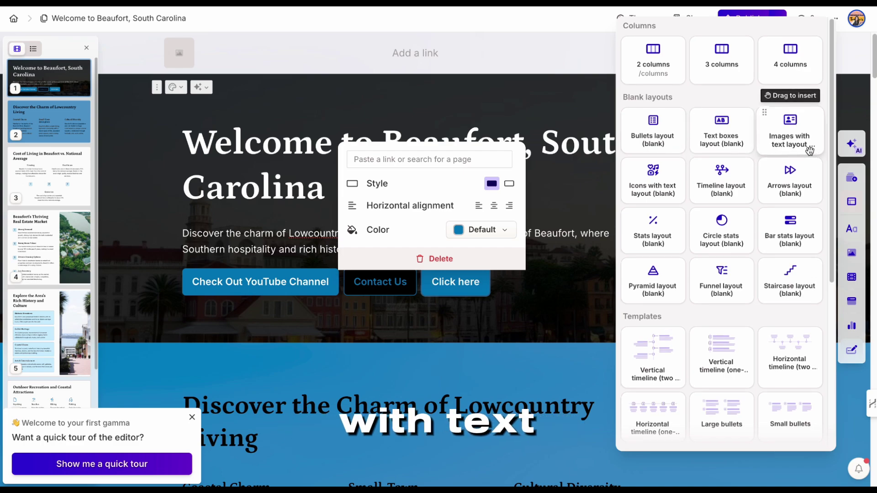
scroll(810, 151, "down", 6)
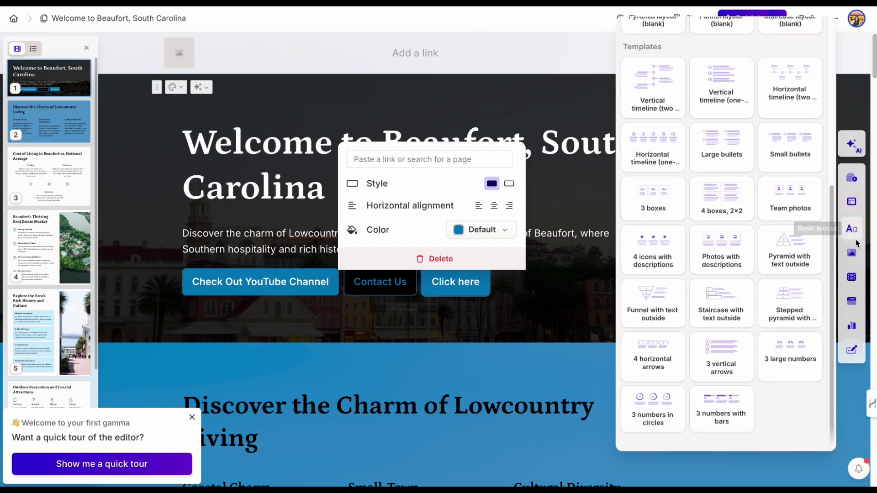
left_click(851, 229)
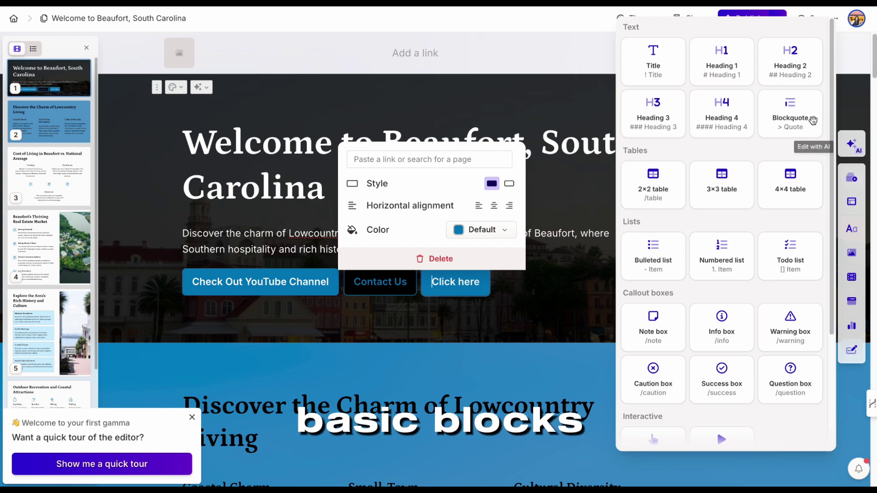
scroll(799, 137, "down", 3)
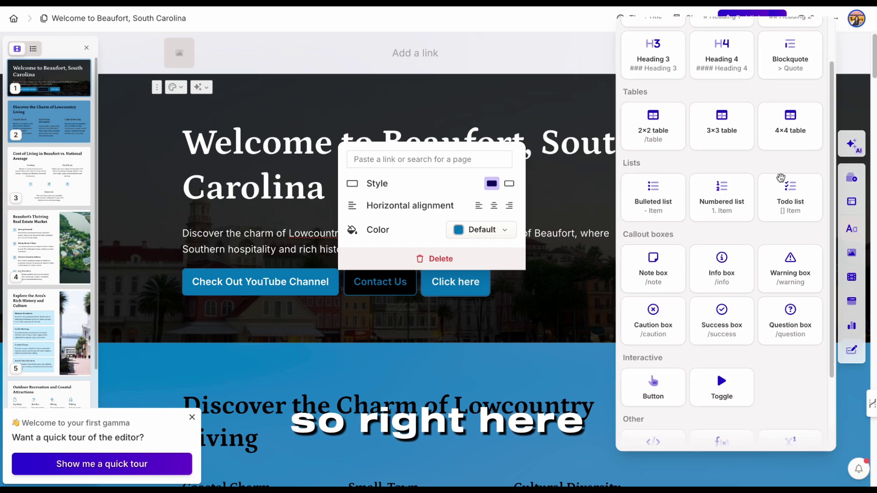
left_click(731, 272)
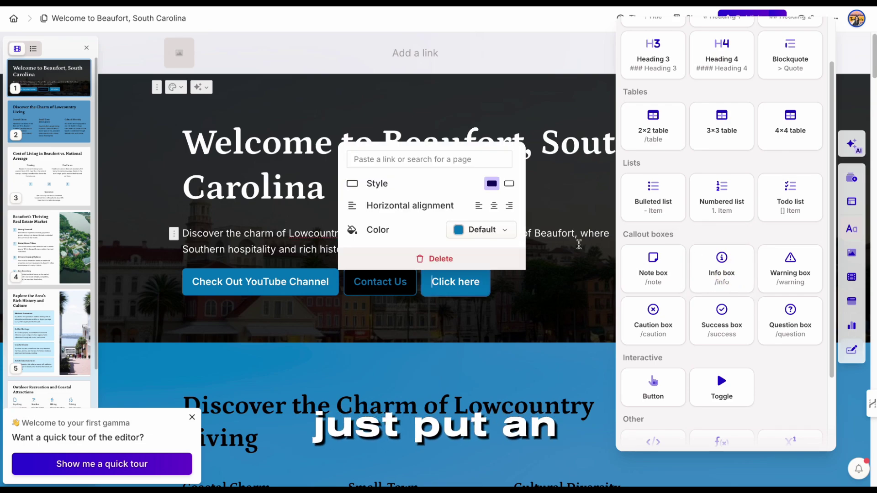
Change the label of the "Click here" button on the welcome card to "Email Me Here"
left_click_drag(426, 282, 513, 271)
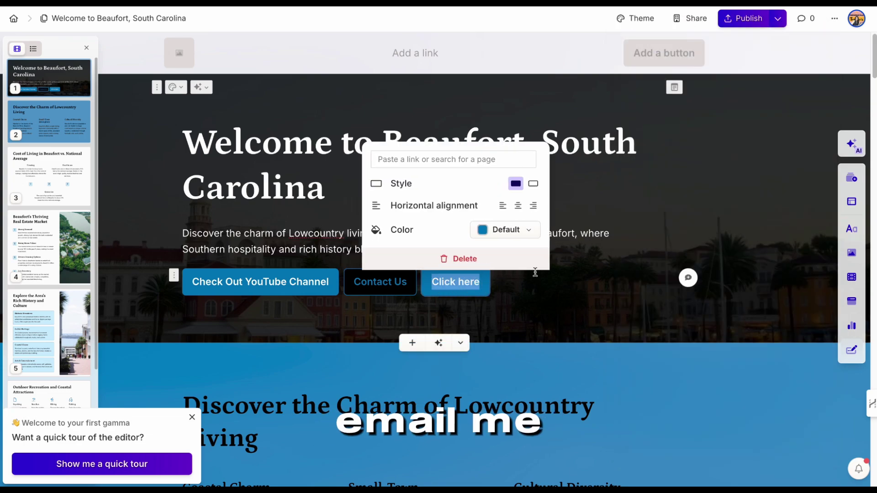
type("Email M")
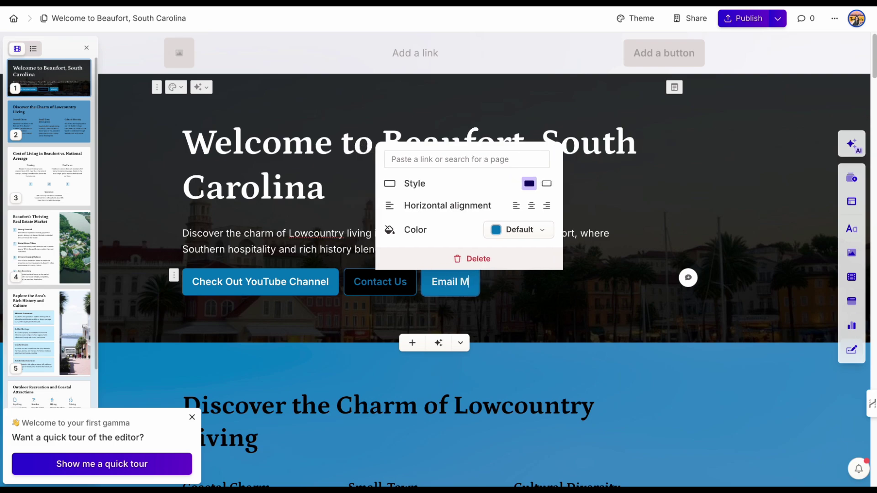
type("e Here")
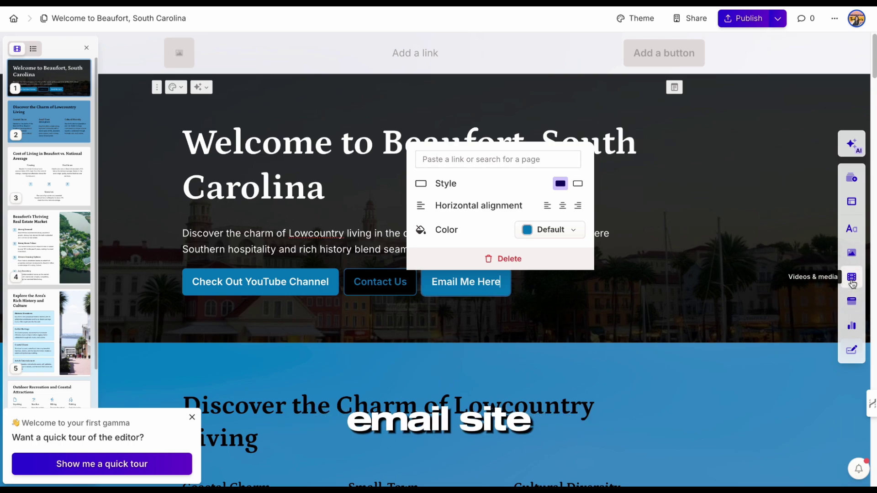
Check the options for embedding apps and webpages and for inserting charts and diagrams, and return to the welcome card
left_click(855, 308)
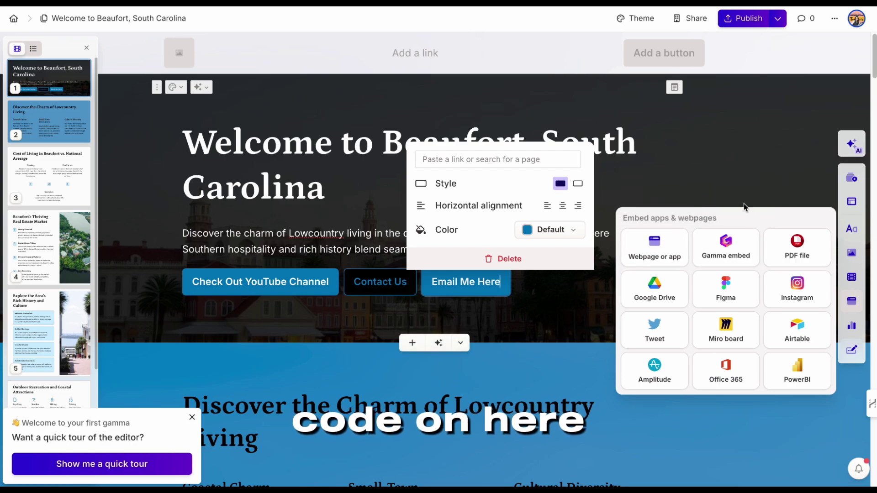
left_click(758, 171)
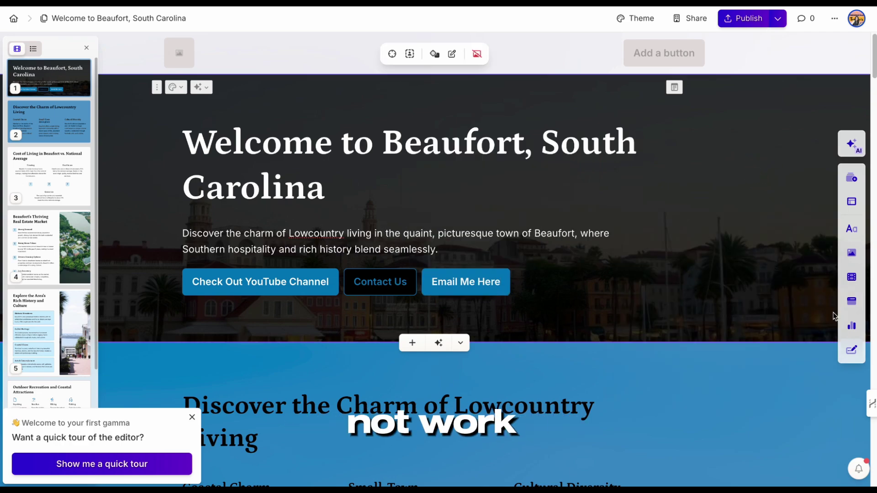
left_click(854, 327)
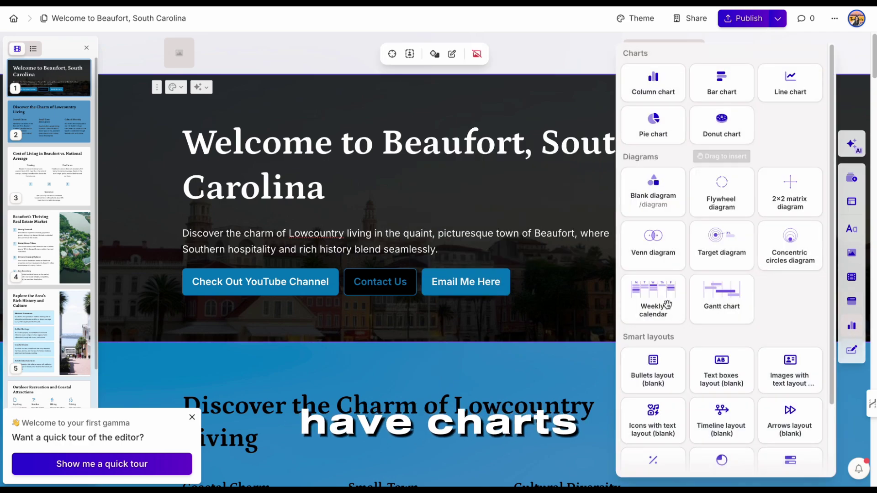
left_click(555, 314)
left_click(559, 311)
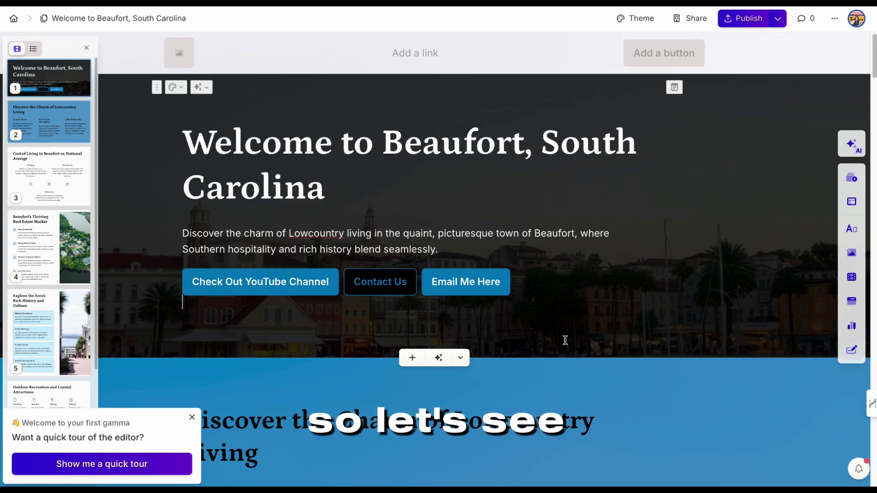
Review the text and images of the generated cards from Lowcountry living through to Outdoor Recreation and Coastal Attractions
scroll(562, 329, "down", 6)
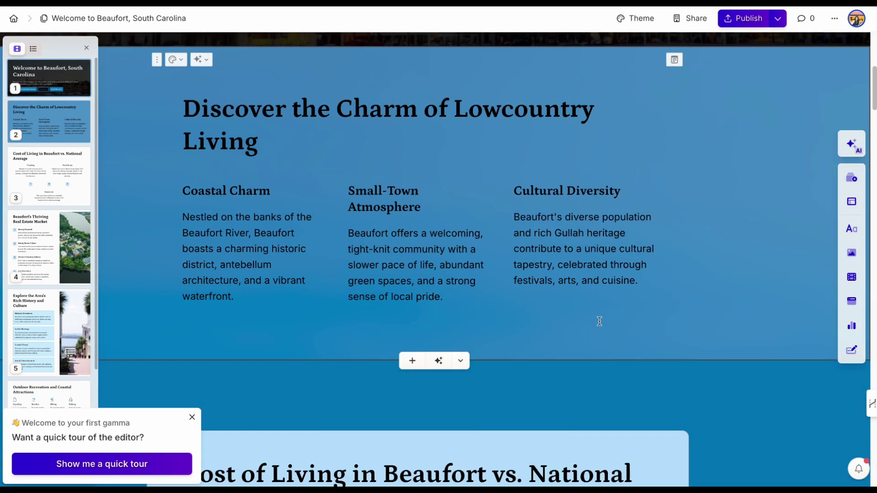
scroll(600, 321, "down", 8)
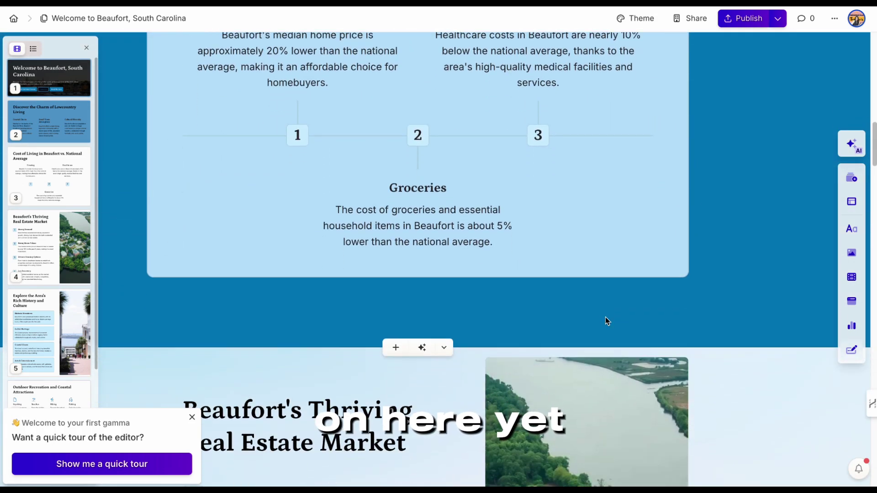
scroll(605, 318, "up", 3)
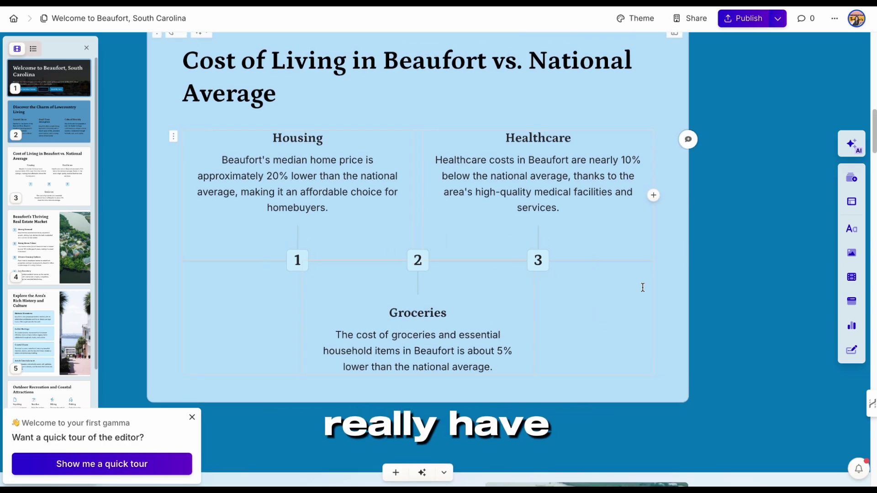
scroll(679, 289, "down", 10)
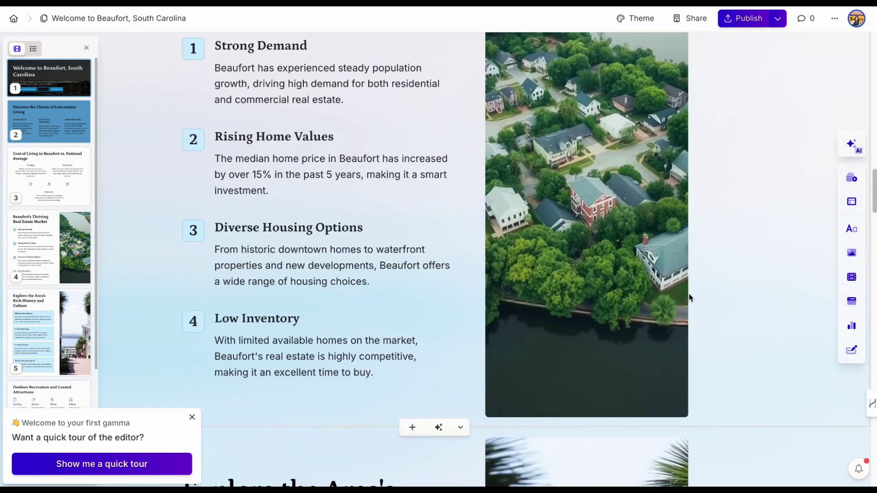
scroll(684, 293, "down", 3)
scroll(689, 296, "down", 2)
scroll(690, 296, "down", 10)
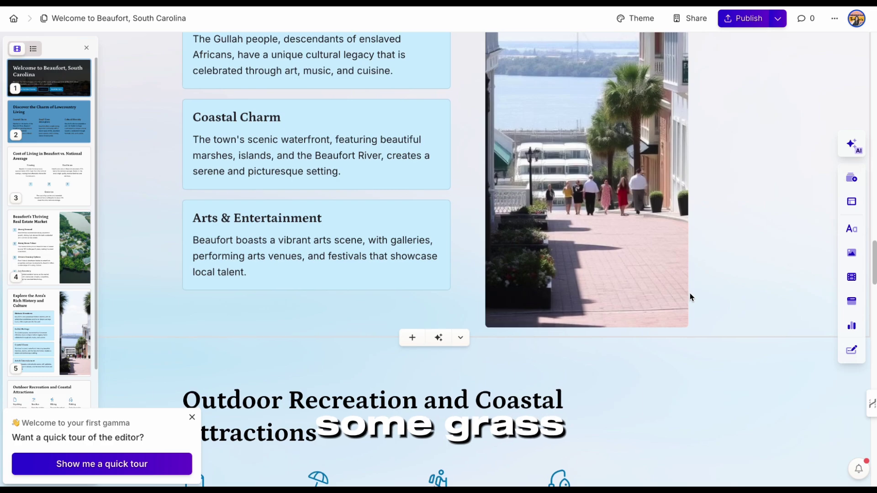
scroll(689, 298, "down", 2)
scroll(690, 298, "up", 5)
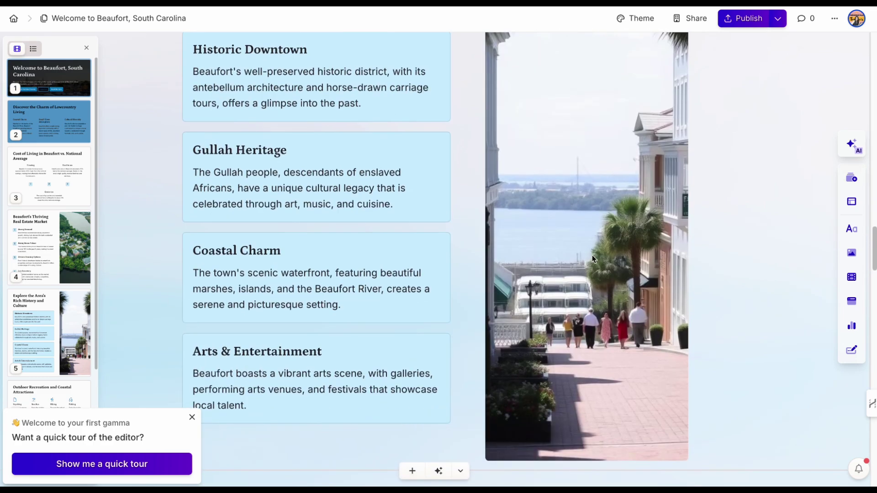
scroll(711, 265, "down", 1)
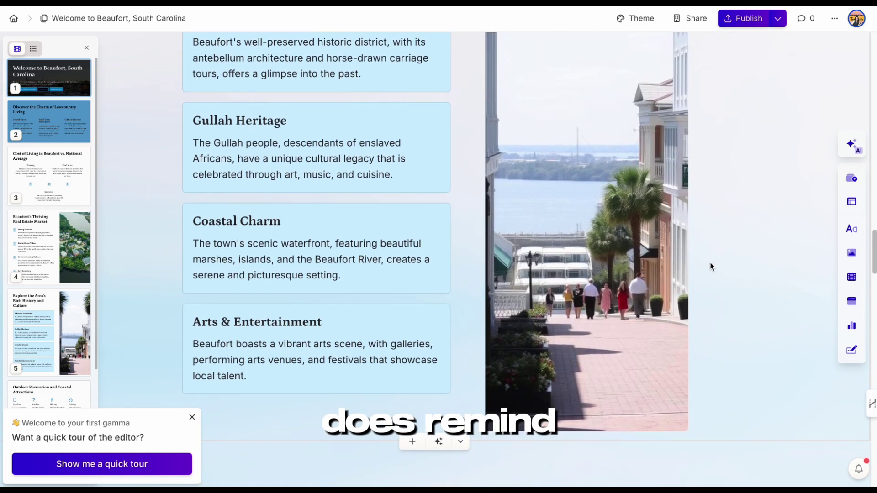
scroll(710, 265, "down", 6)
scroll(710, 266, "down", 4)
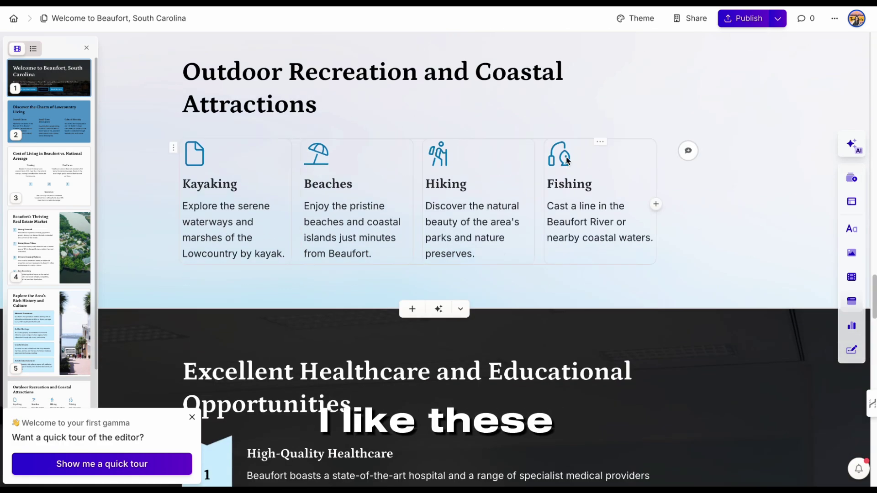
Try to replace the Fishing icon on the Outdoor Recreation card with a ship icon found by searching for "boat"
left_click(566, 160)
left_click(564, 148)
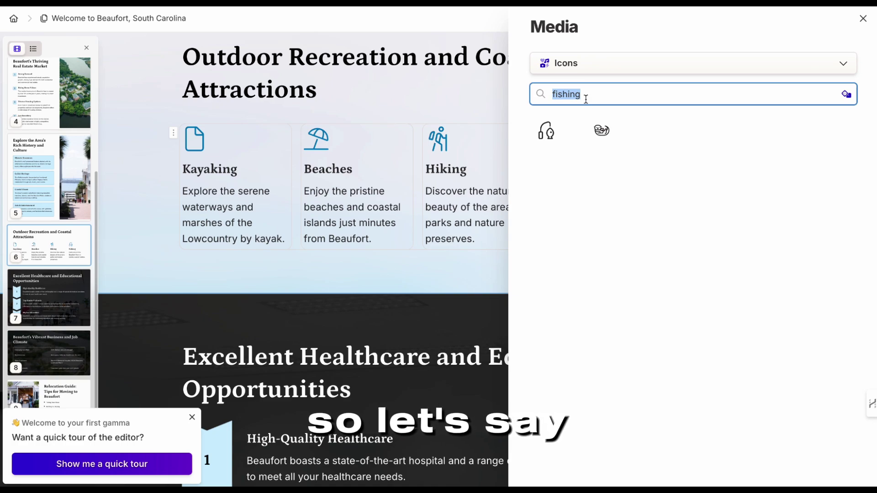
key("BackSpace")
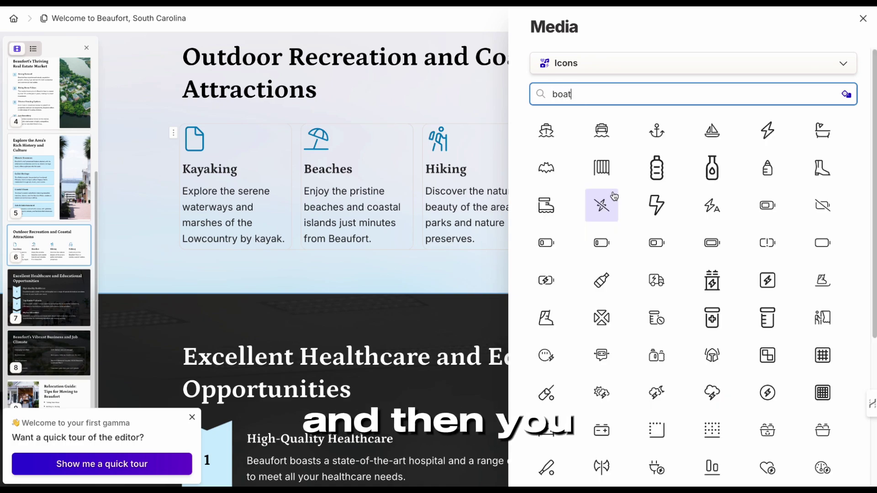
left_click(550, 133)
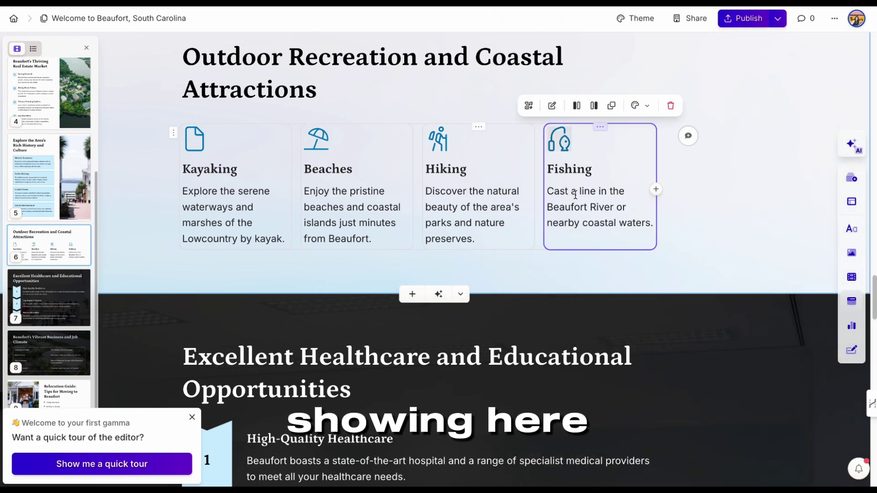
Replace the Kayaking icon with the water waves icon, searching the icon library for "boat" and for "water"
left_click(194, 146)
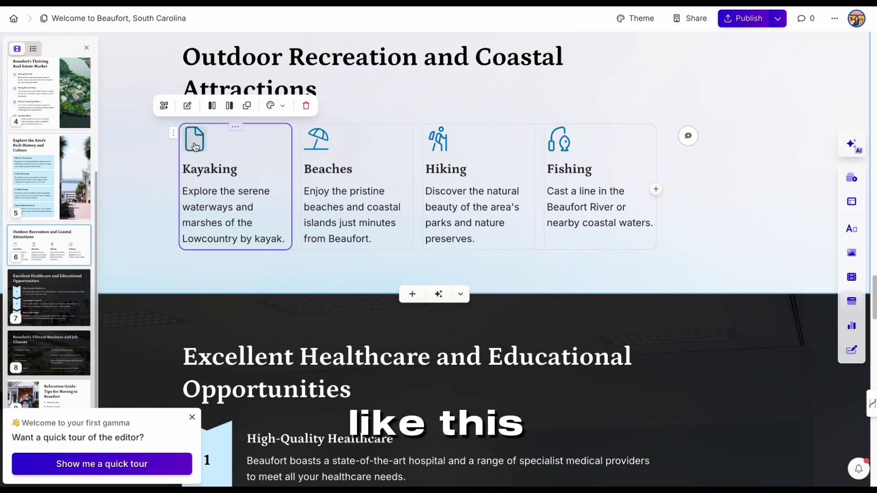
left_click(195, 146)
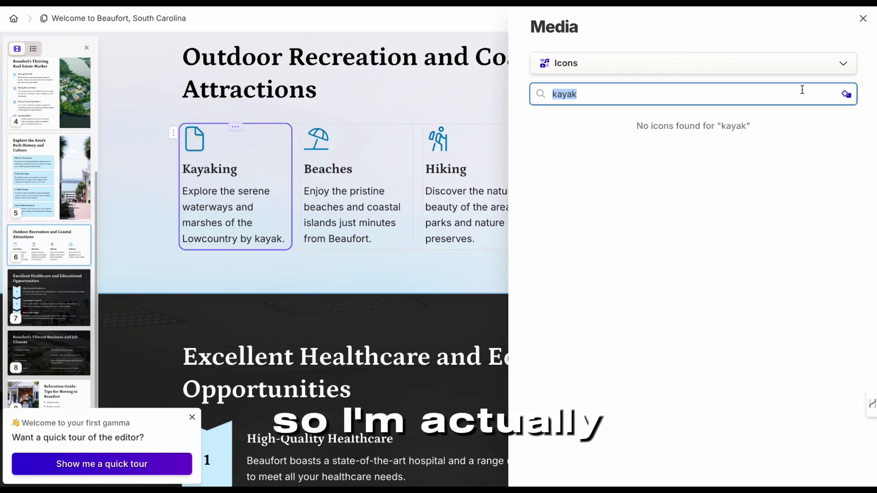
type("boat")
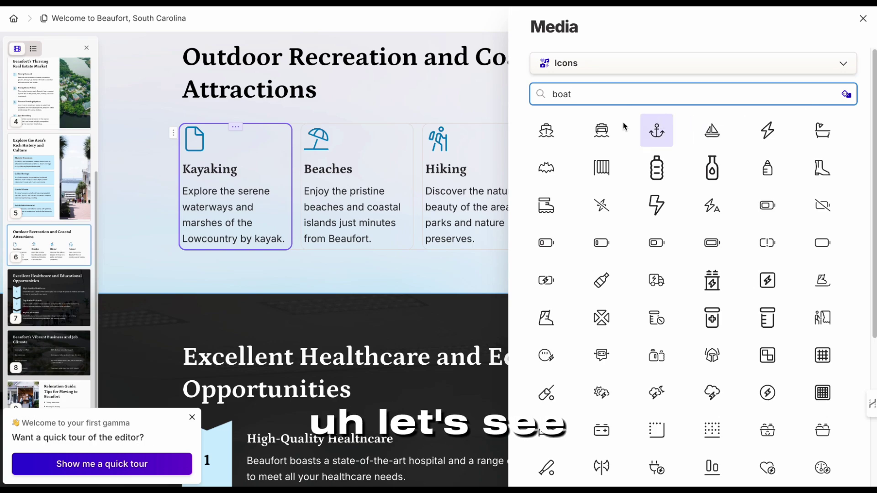
scroll(720, 214, "down", 5)
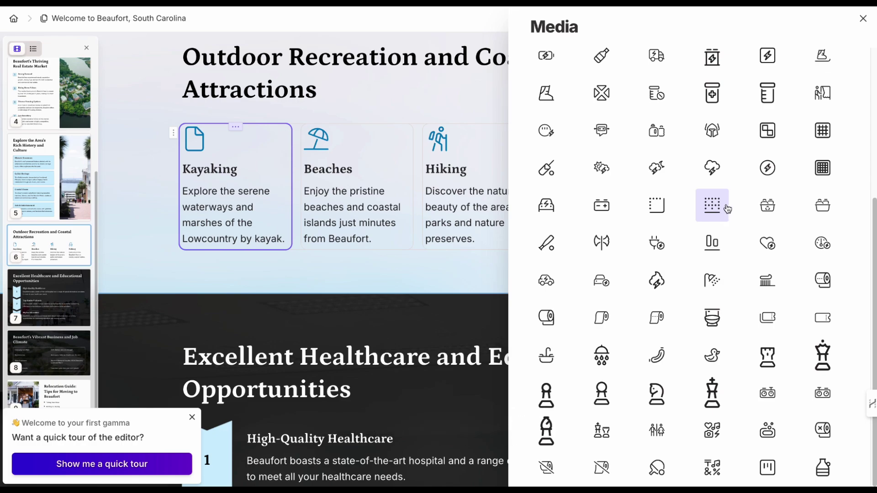
scroll(728, 209, "up", 2)
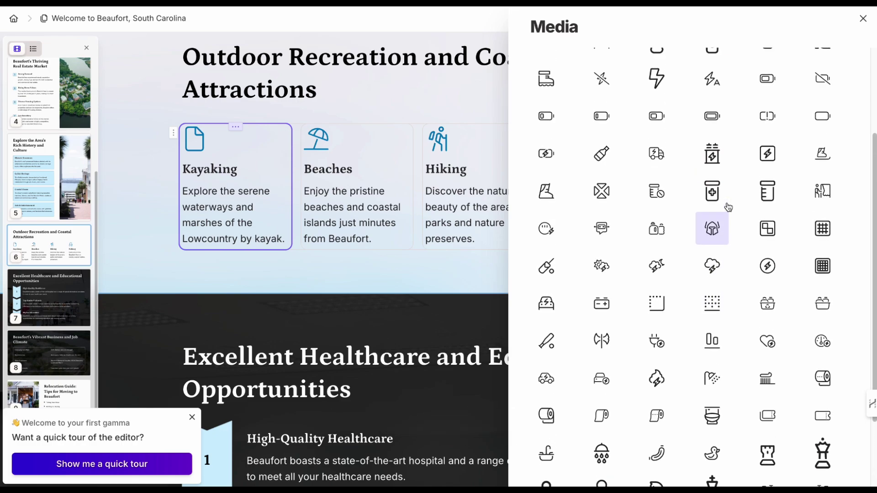
scroll(728, 208, "up", 3)
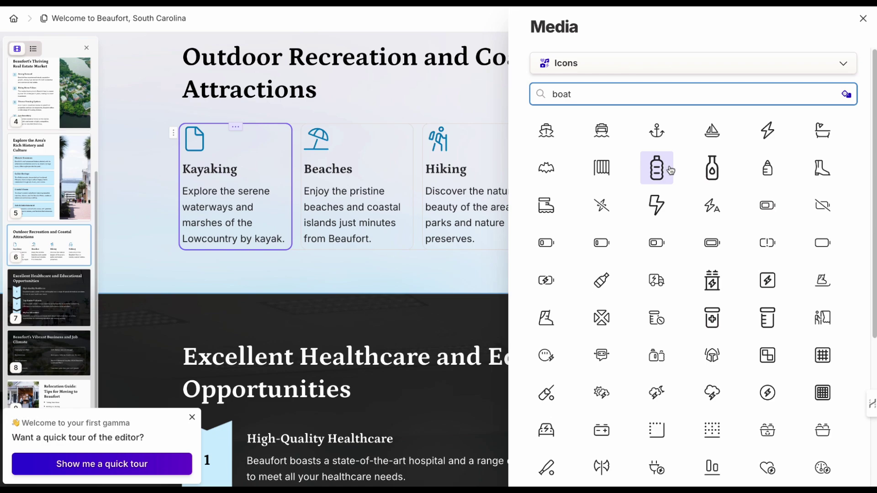
double_click(589, 93)
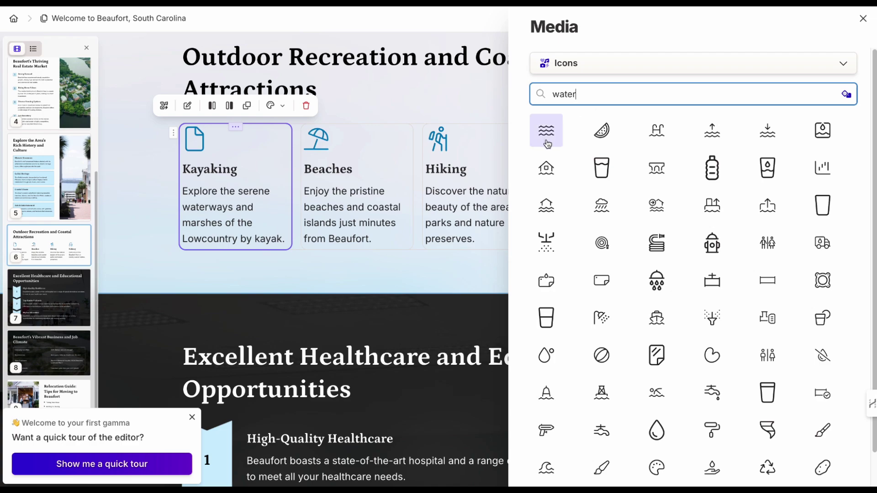
left_click(547, 142)
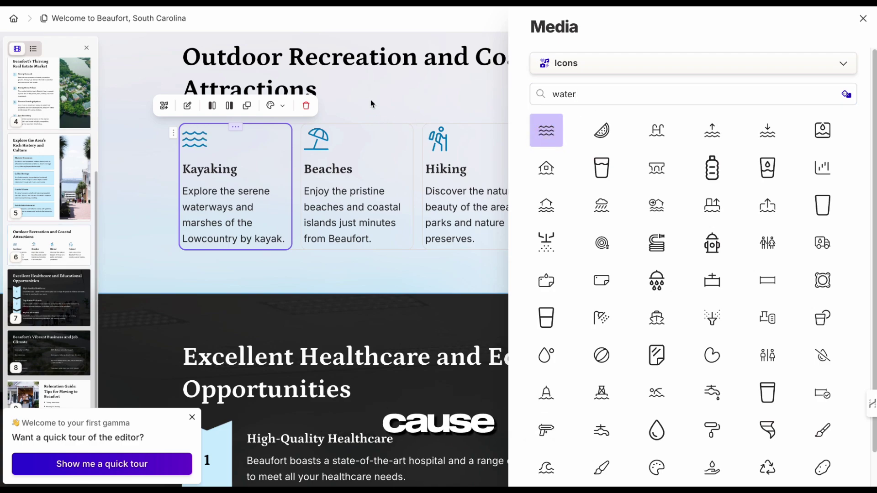
Close the icon library and delete the word "Vibrant" from the heading of the Business and Job Climate card
key("Escape")
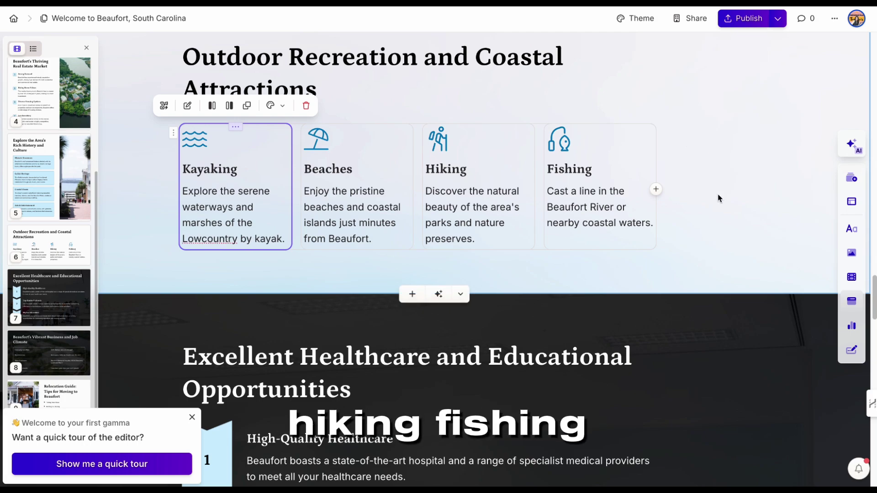
scroll(718, 201, "down", 6)
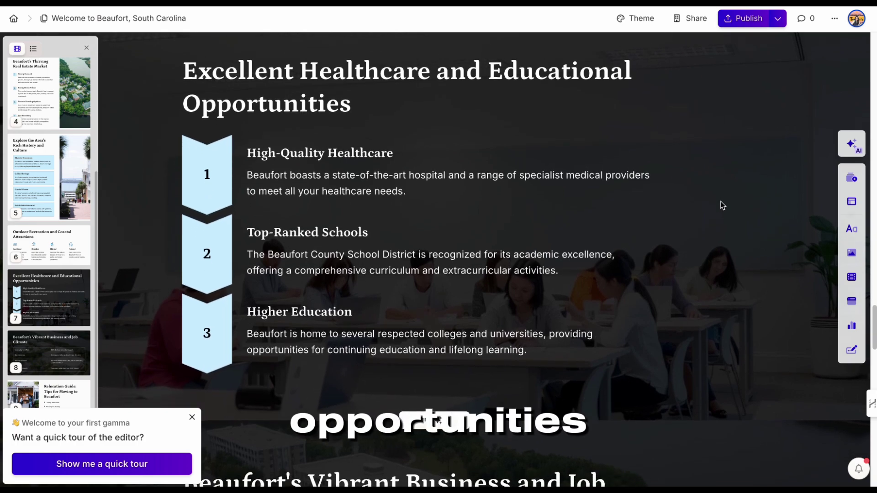
scroll(722, 206, "down", 3)
scroll(722, 206, "down", 7)
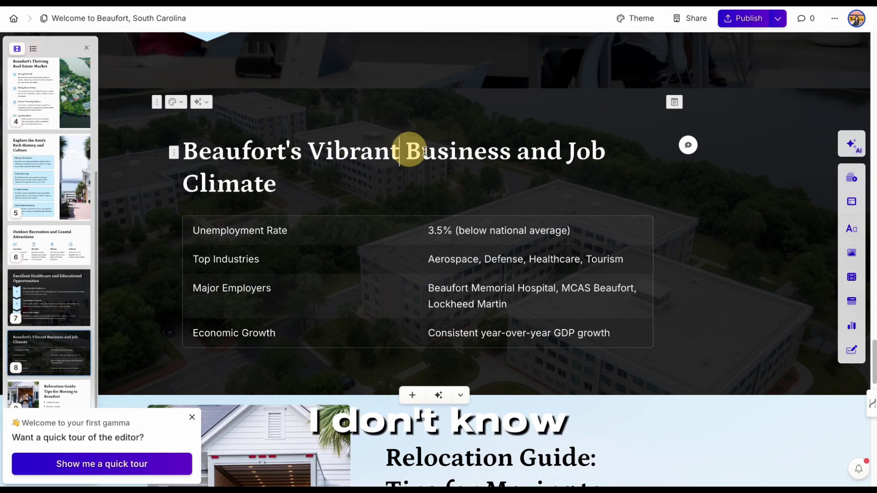
key("BackSpace")
key("BackSpace")
key("BackSpace")
key("BackSpace")
key("BackSpace")
key("BackSpace")
key("BackSpace")
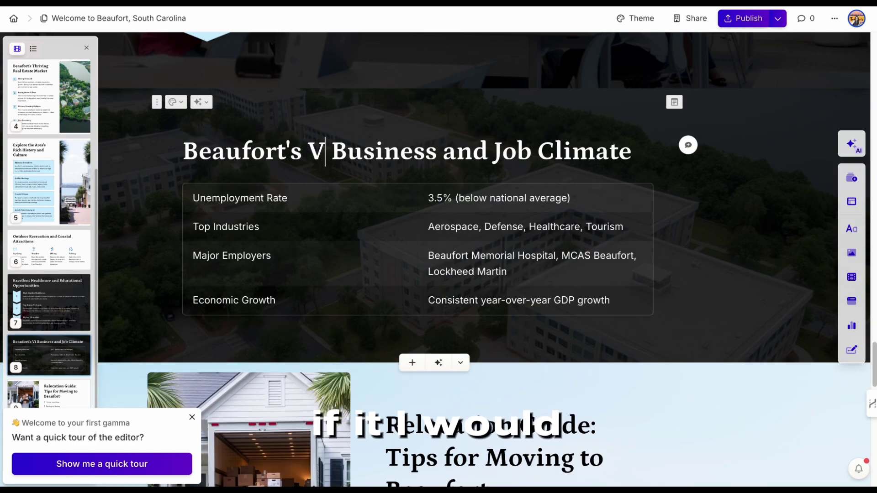
key("BackSpace")
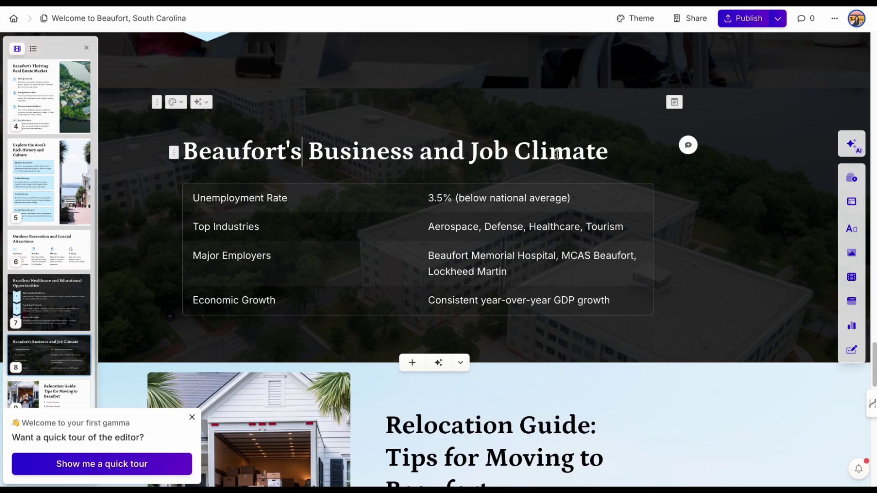
Delete "and Job Climate" from the end of the card's heading so it reads "Beaufort's Business"
left_click(627, 156)
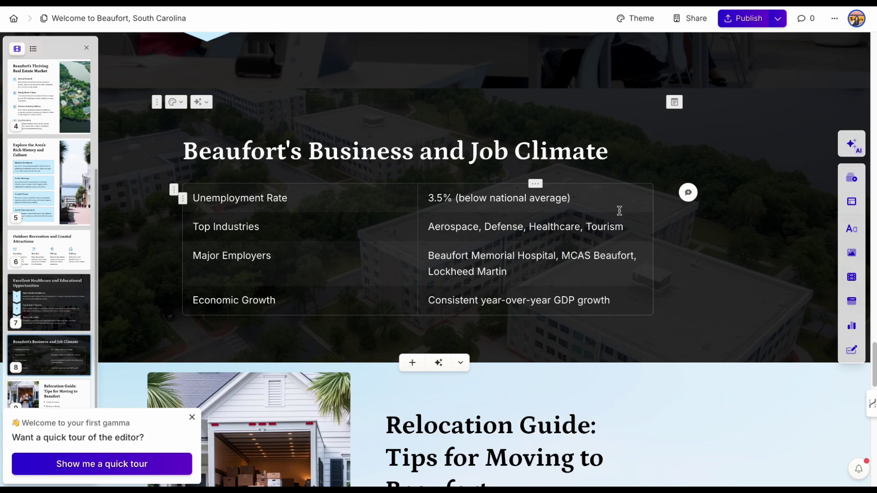
key("BackSpace")
key("BackSpace")
key("BackSpace")
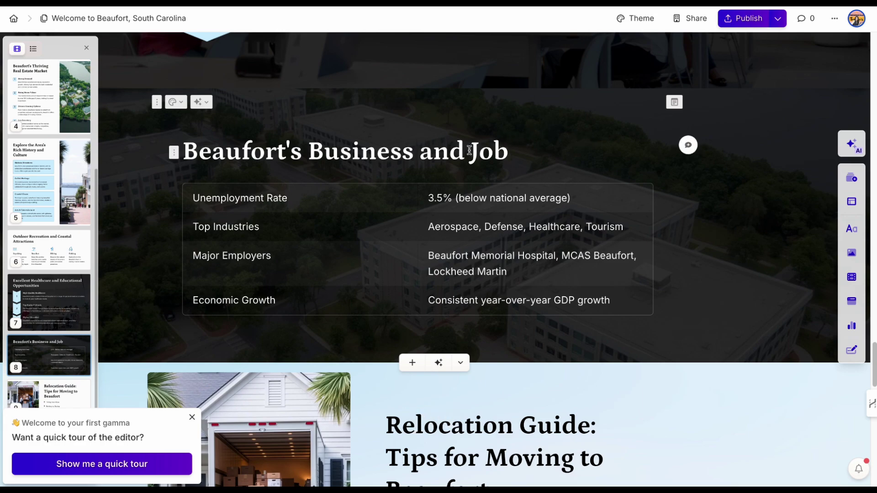
left_click_drag(424, 153, 514, 149)
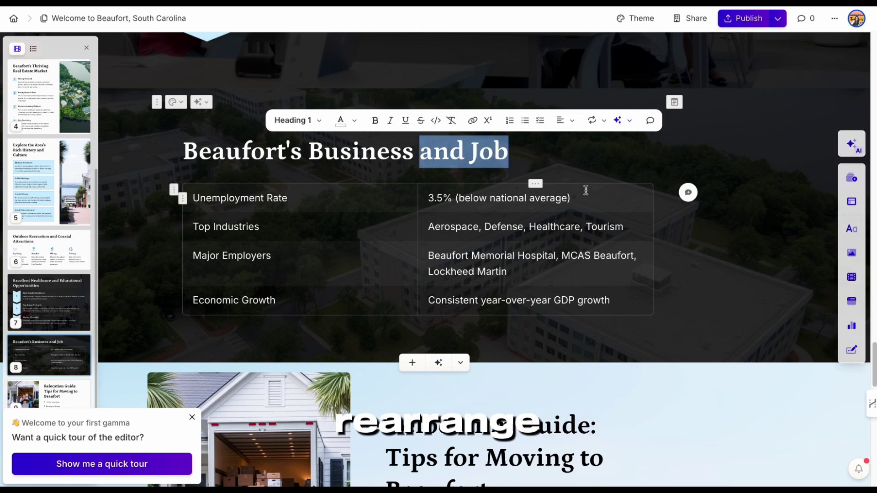
key("BackSpace")
Insert "Jobs and" before "Business" so the heading reads "Beaufort's Jobs and Business"
left_click(516, 138)
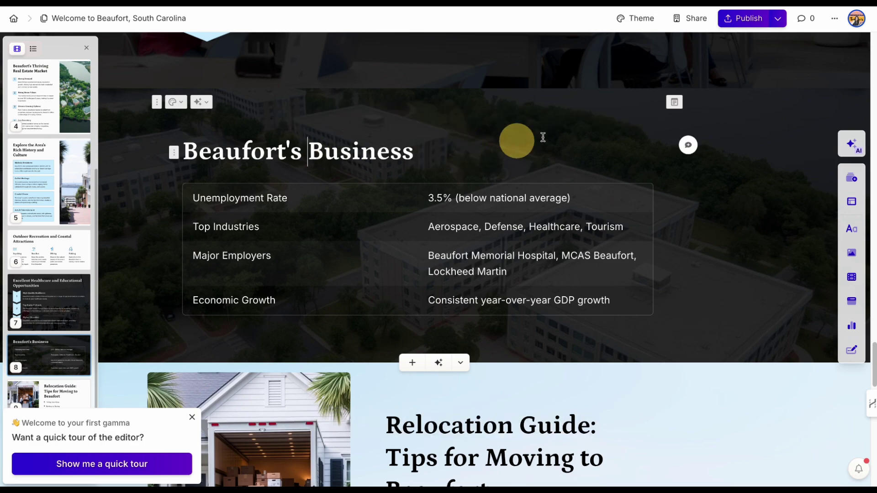
type("JObs and")
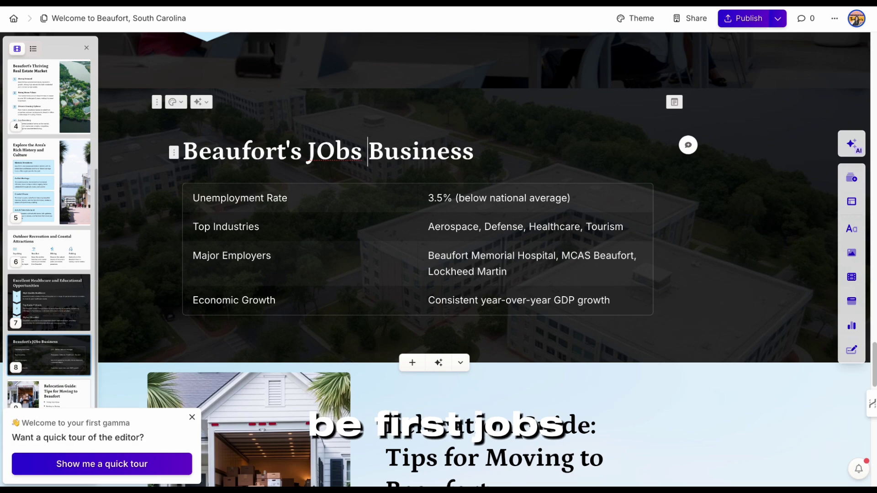
left_click(337, 150)
key("BackSpace")
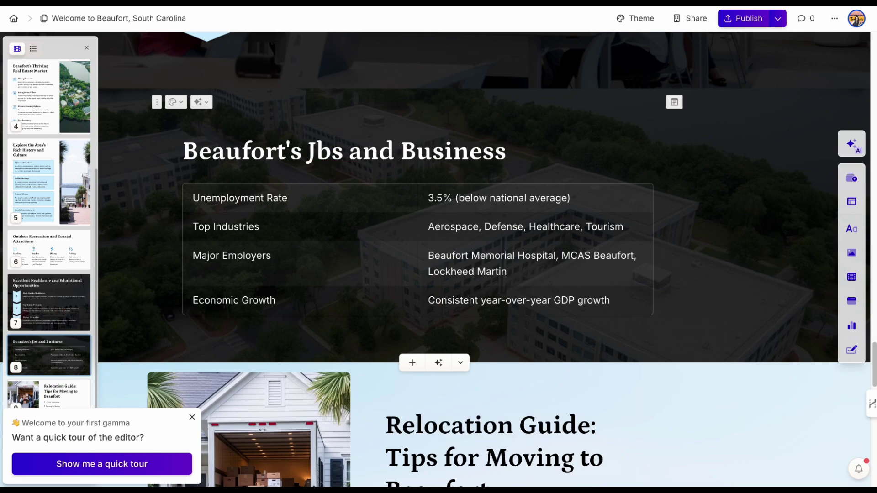
type("o")
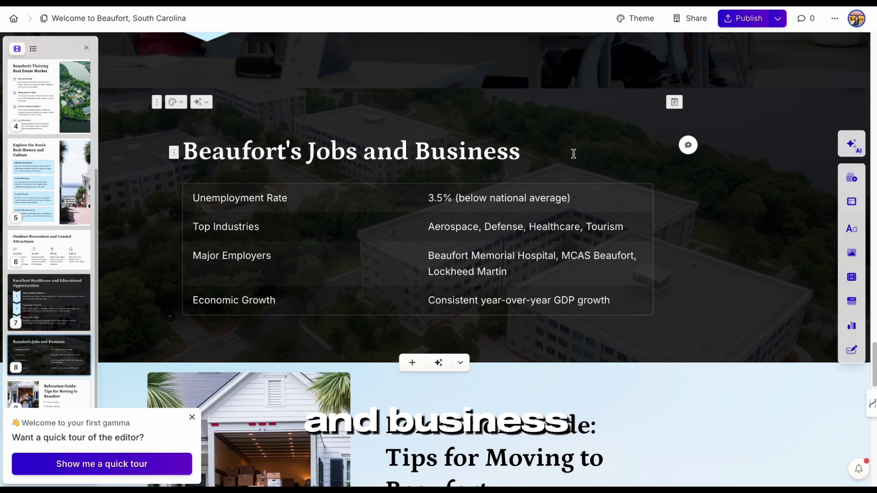
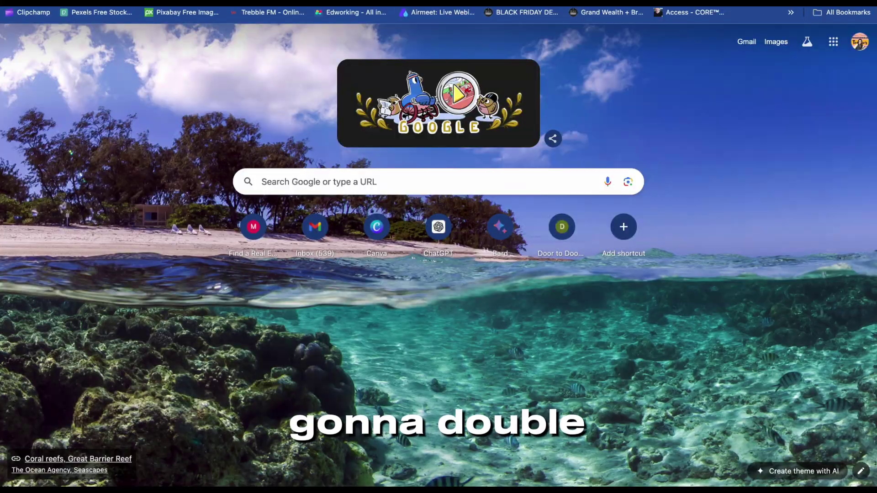
Search Google for "is beaufort sc unemployment rate" and compare the reported rate with the one in the Gamma card's table
left_click(501, 177)
type("is beaufort")
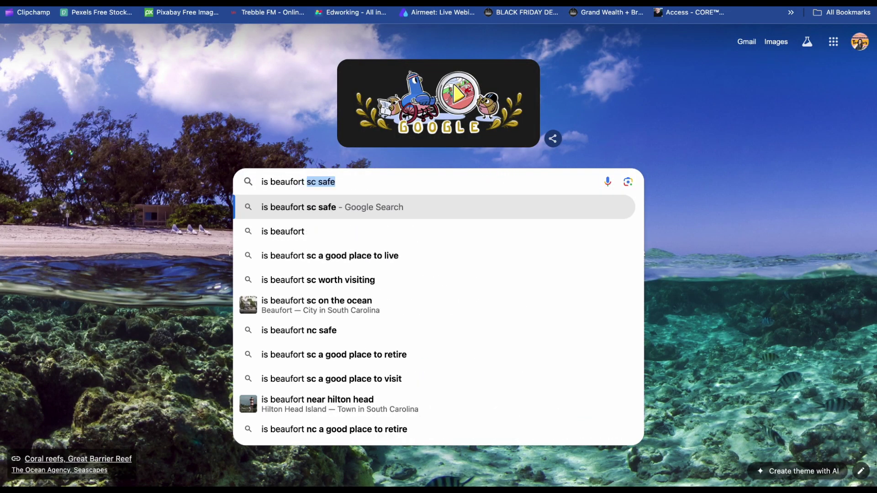
type(" sc un")
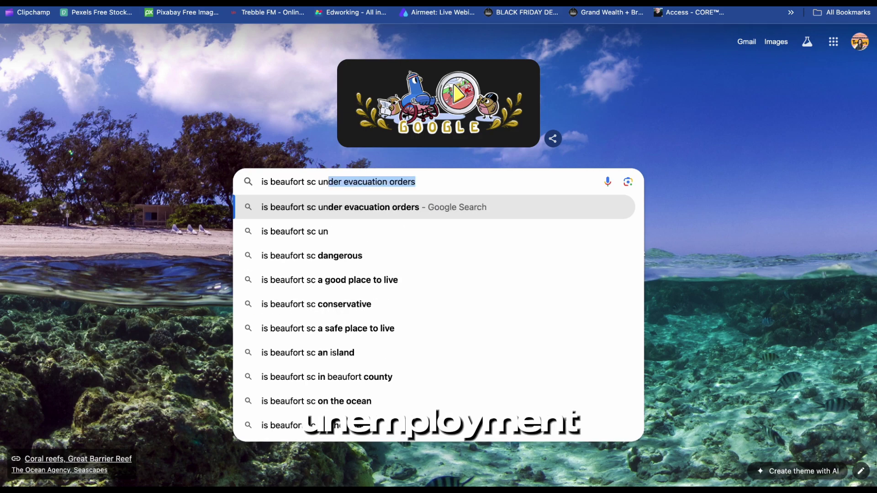
type("empl")
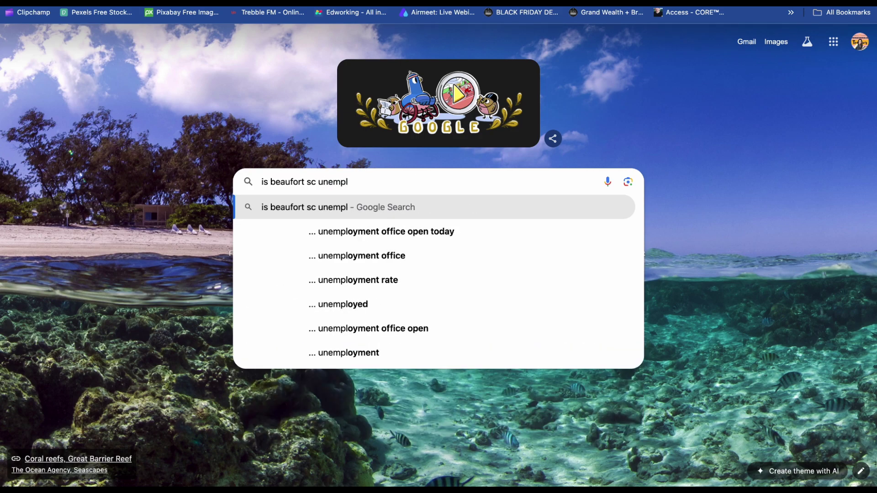
left_click(441, 275)
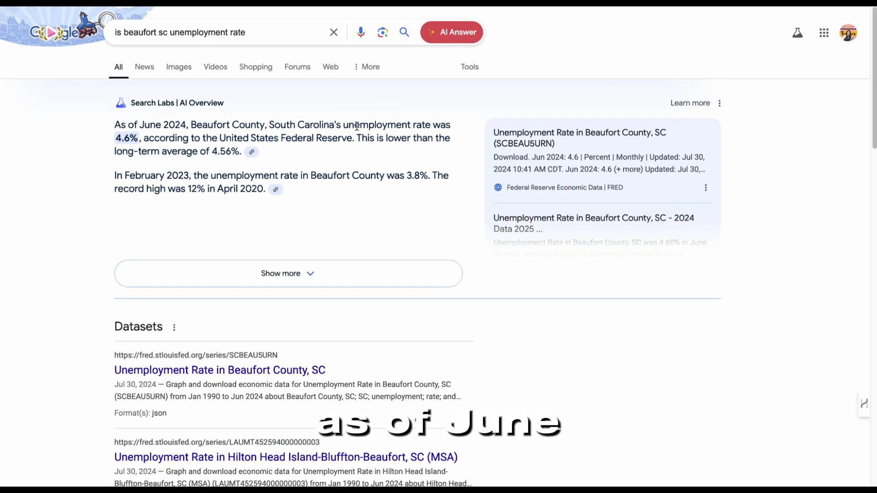
left_click_drag(349, 126, 138, 139)
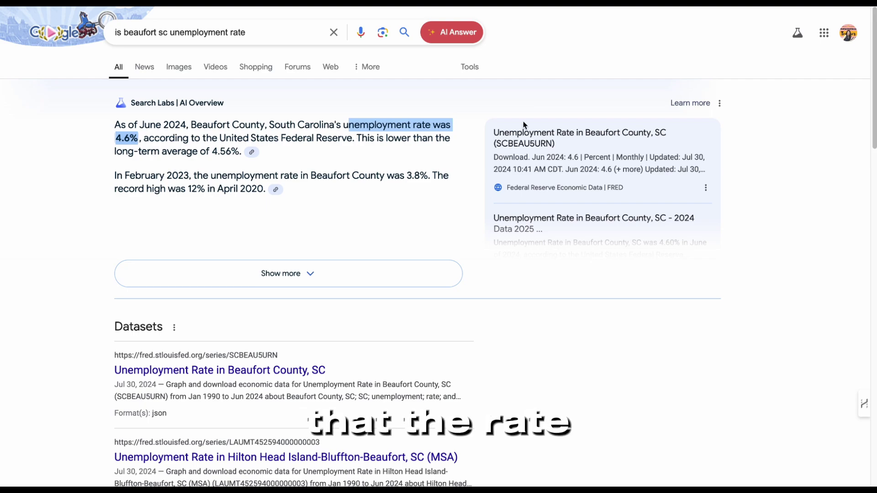
left_click(753, 4)
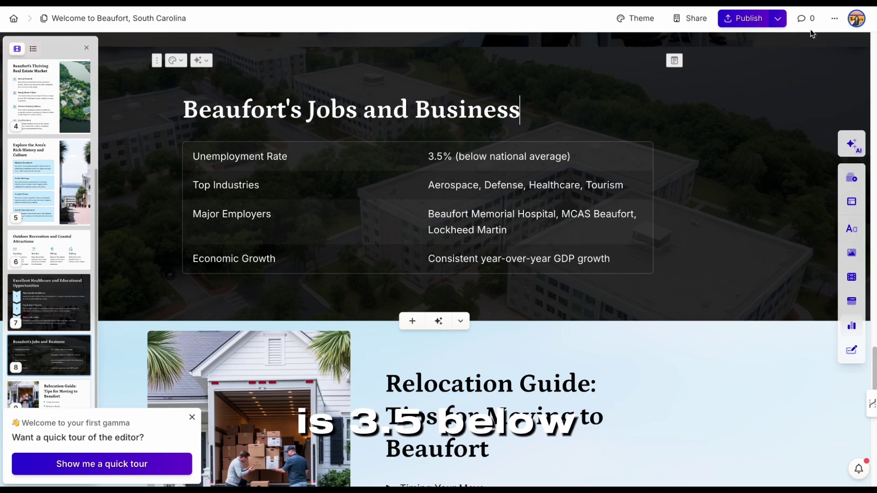
Return to the Google results and extend the search to "is beaufort sc unemployment rate below the national average"
left_click(808, 3)
left_click(250, 39)
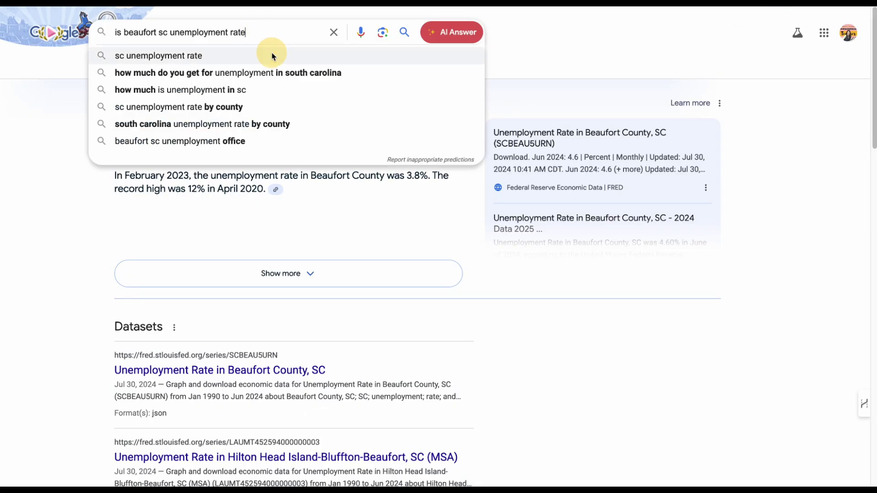
type("below ")
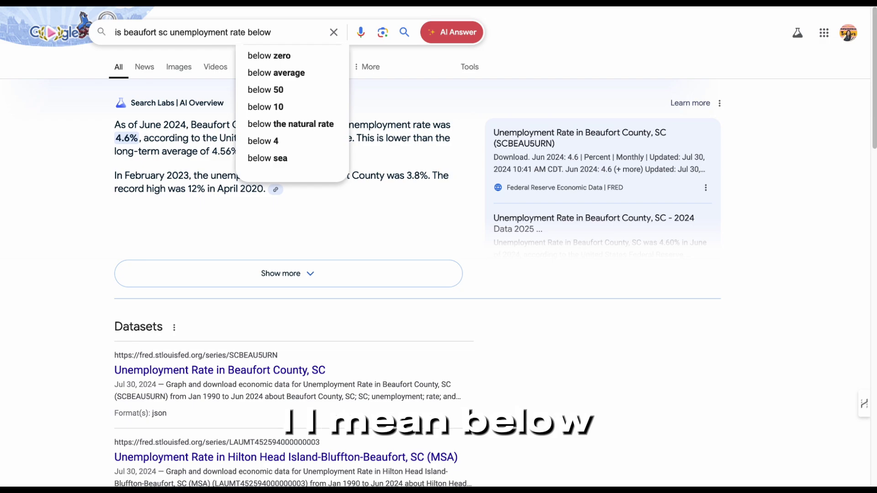
type("the na")
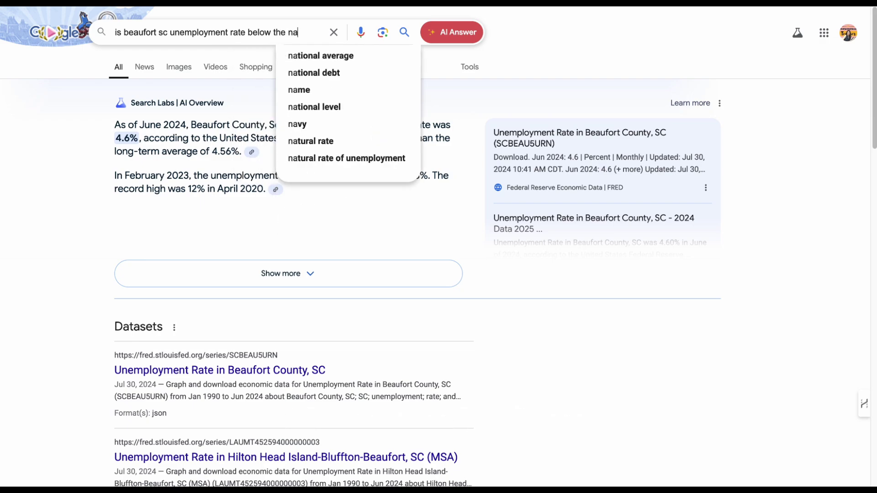
left_click(293, 58)
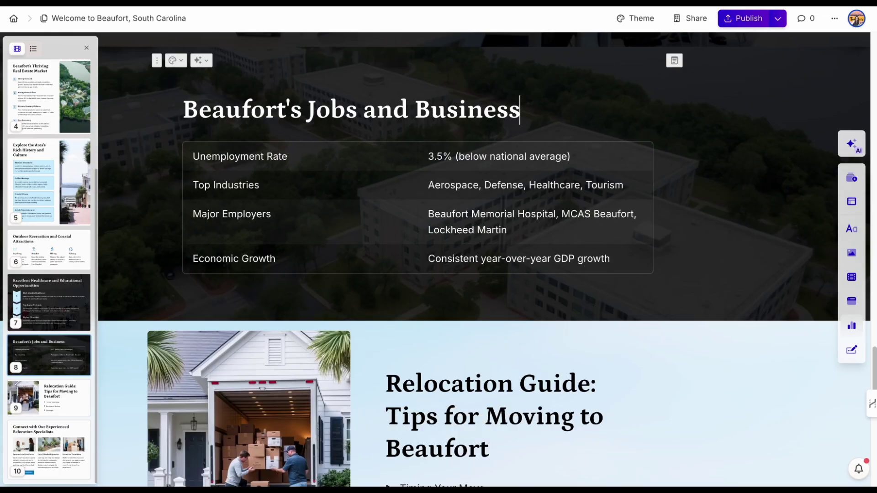
Back in Gamma, set the Unemployment Rate in the Jobs and Business table to 3.4%
left_click(566, 137)
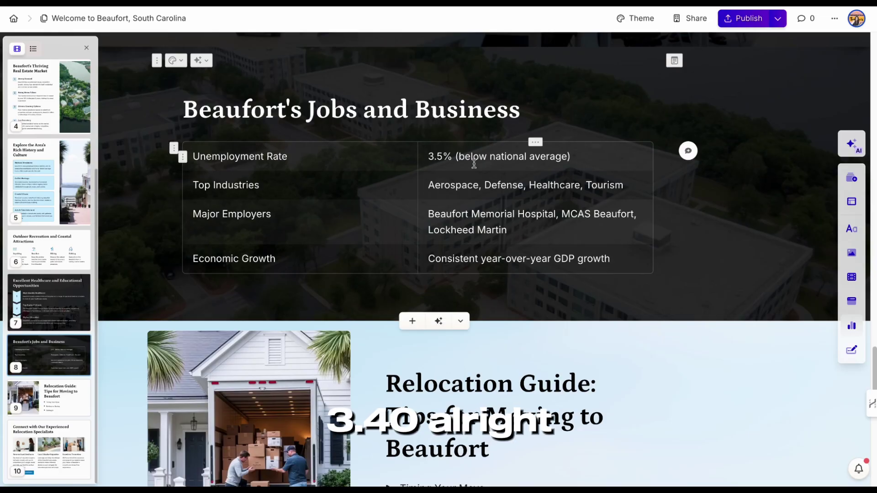
left_click(447, 156)
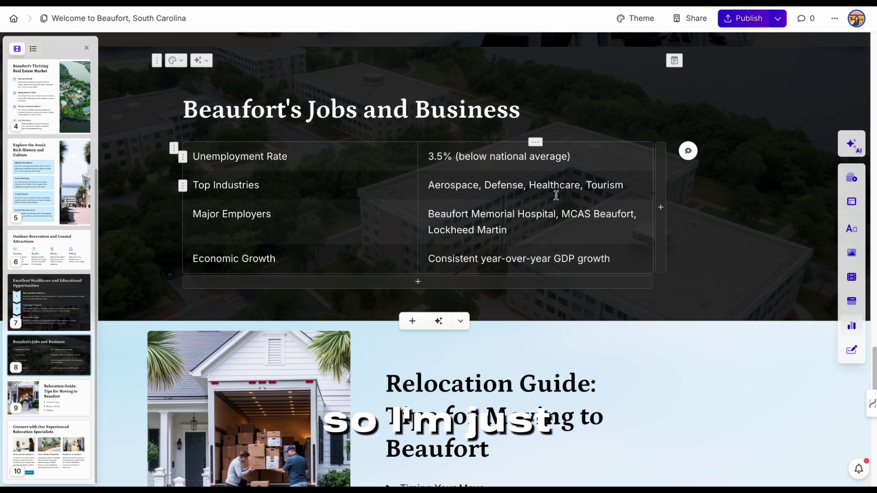
key("BackSpace")
type("4")
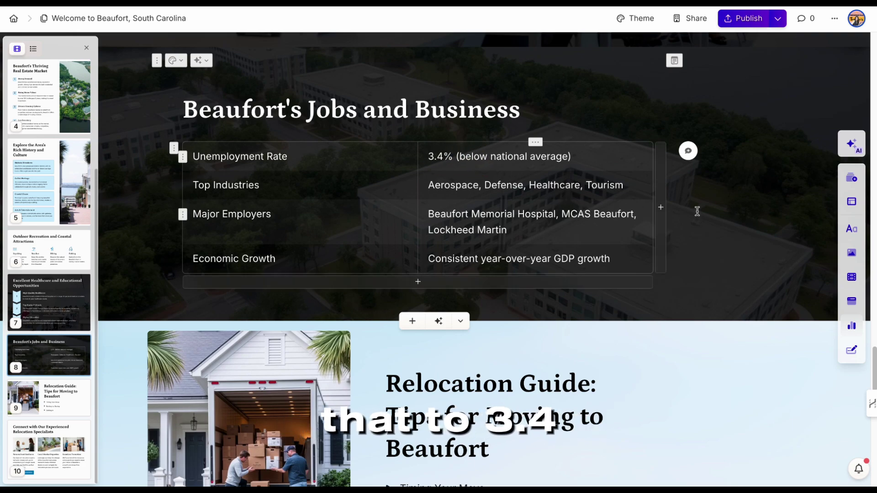
left_click(733, 204)
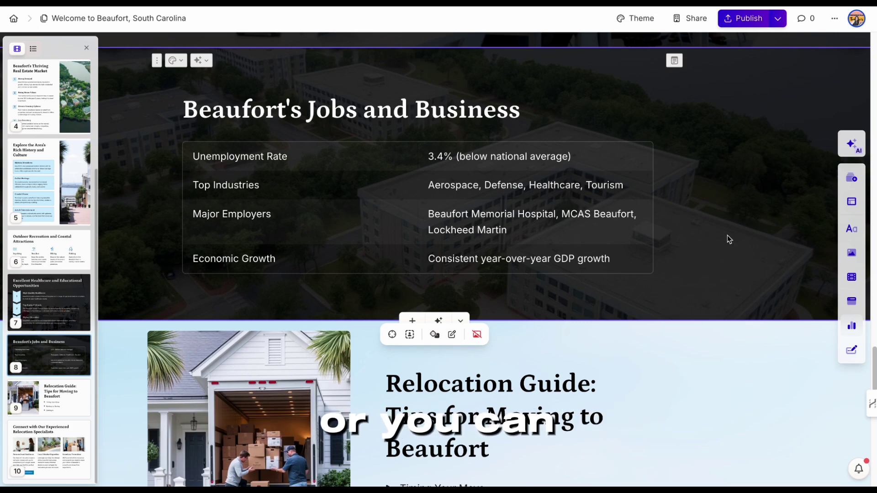
Check the Relocation Guide card by expanding and collapsing its Timing Your Move, Renting vs. Buying and Settling In toggles
scroll(750, 247, "down", 1)
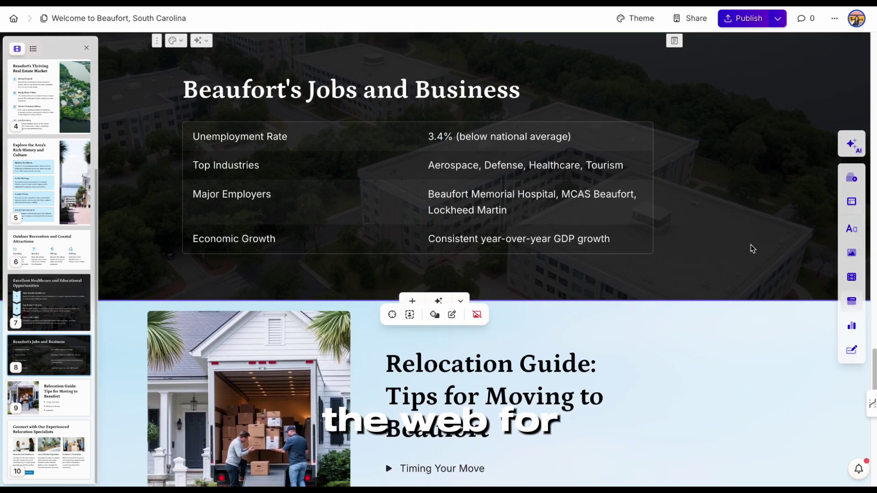
scroll(751, 247, "down", 4)
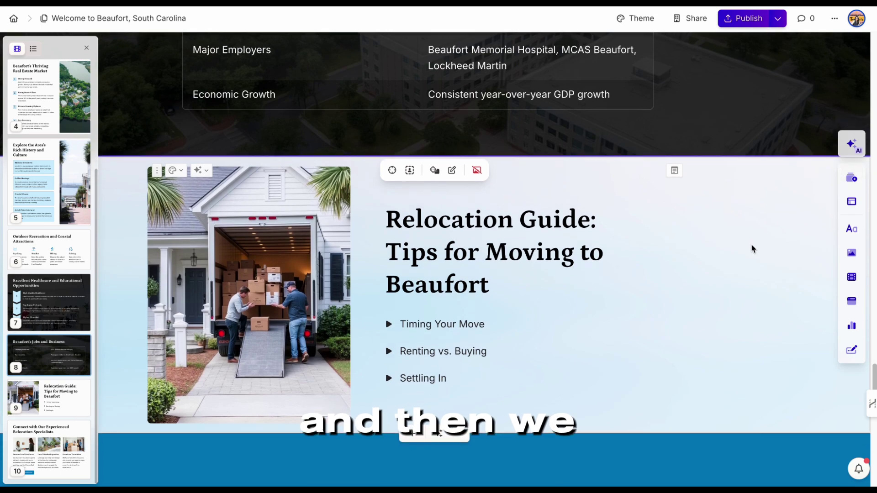
scroll(752, 247, "down", 3)
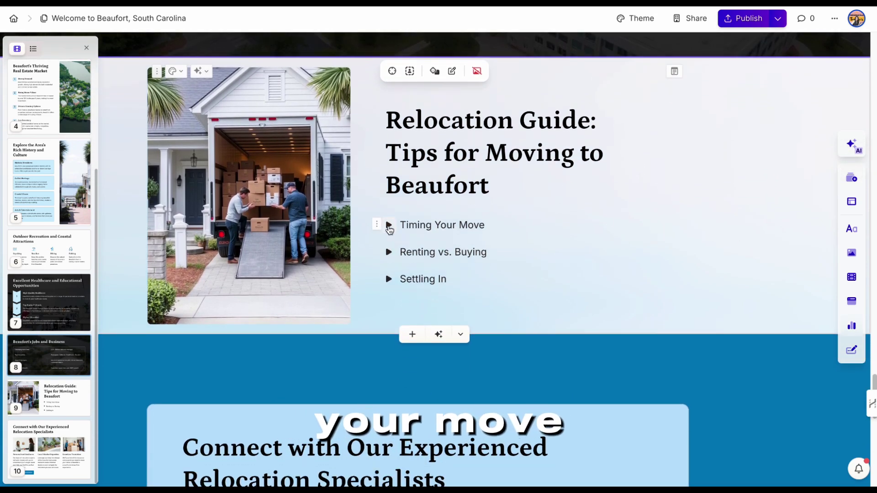
left_click(389, 226)
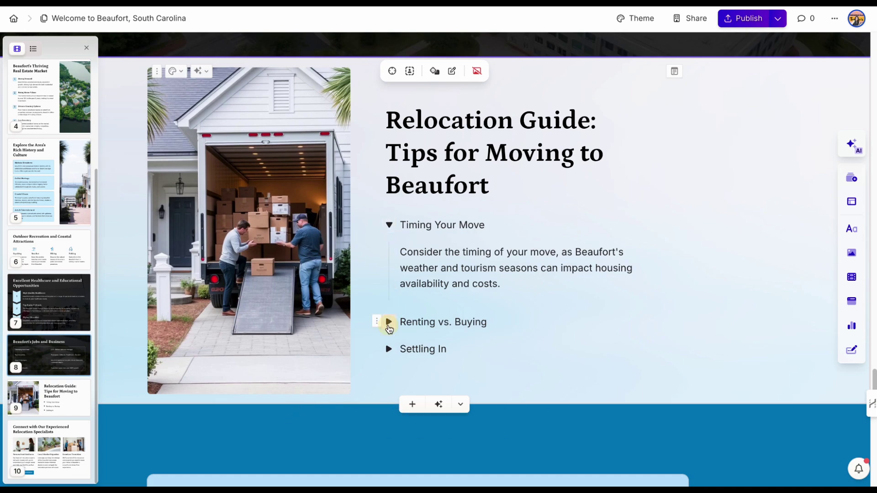
left_click(389, 322)
left_click(390, 404)
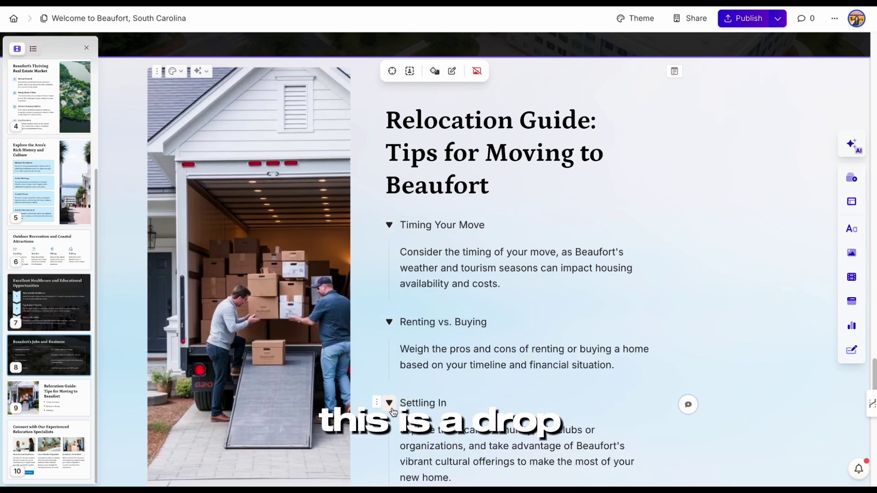
left_click(389, 403)
left_click(389, 322)
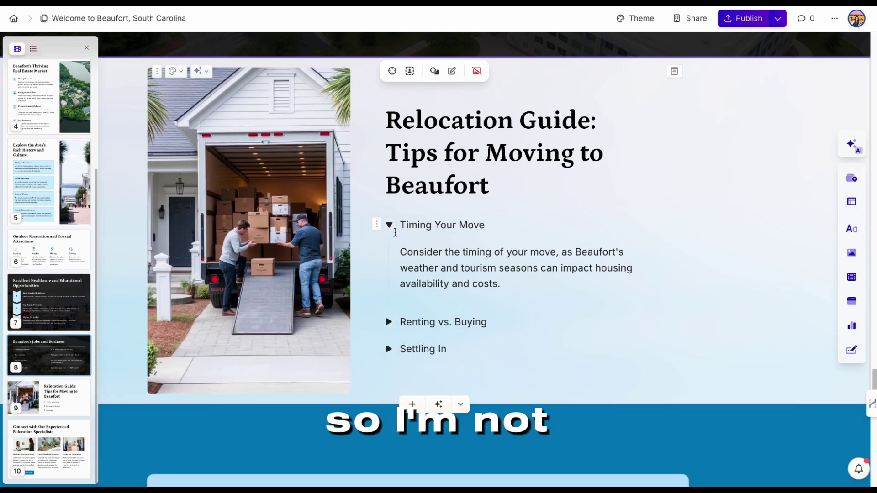
left_click(389, 224)
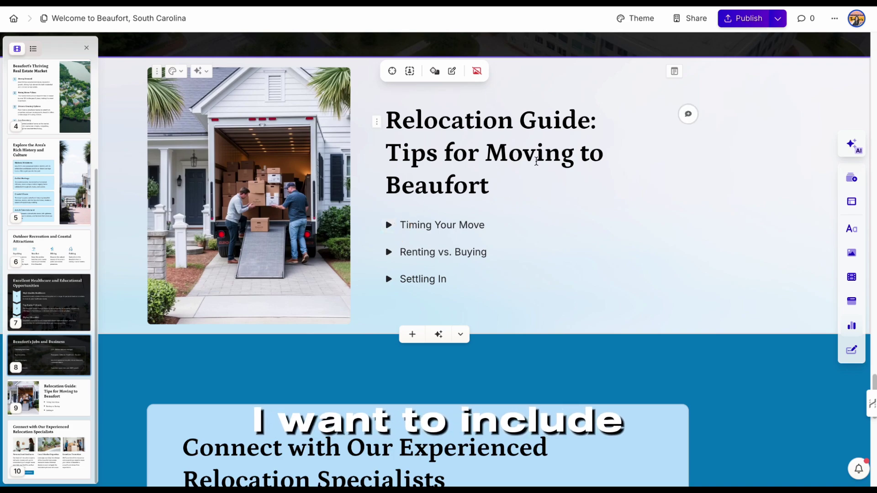
left_click(548, 175)
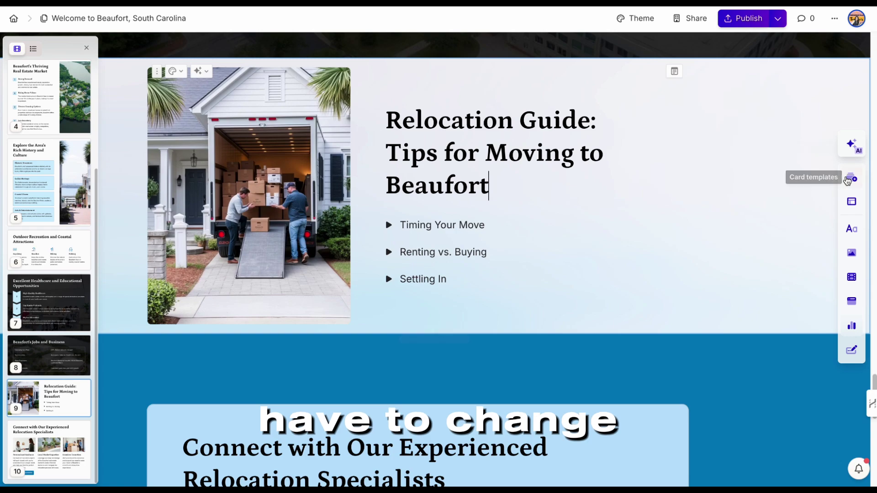
Try inserting a Three columns card template below the Relocation Guide heading, and delete the inserted card
left_click(848, 179)
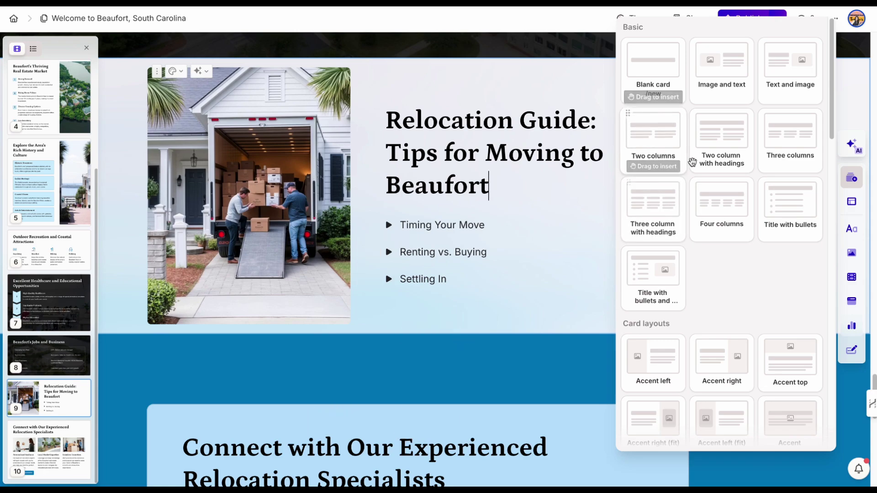
left_click(781, 139)
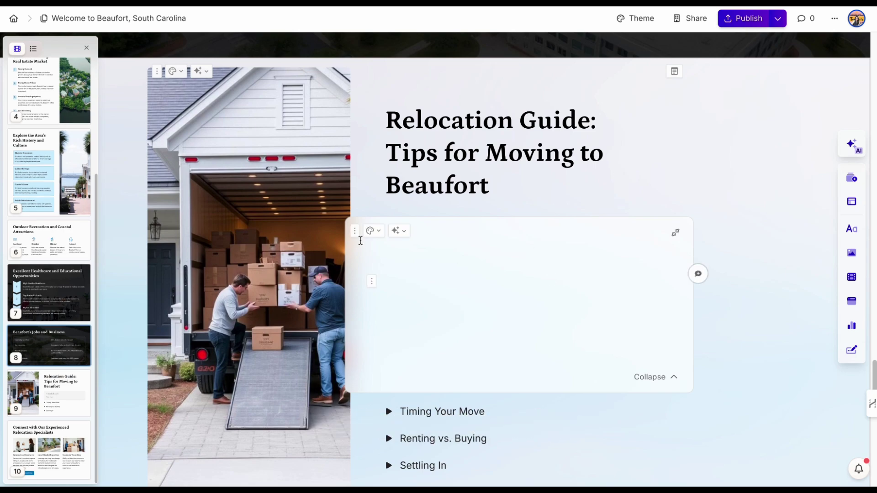
left_click(356, 234)
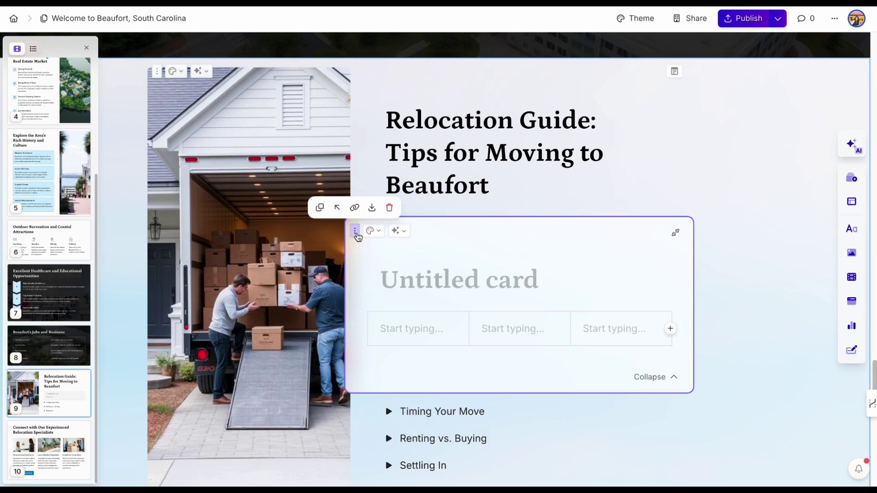
left_click(389, 207)
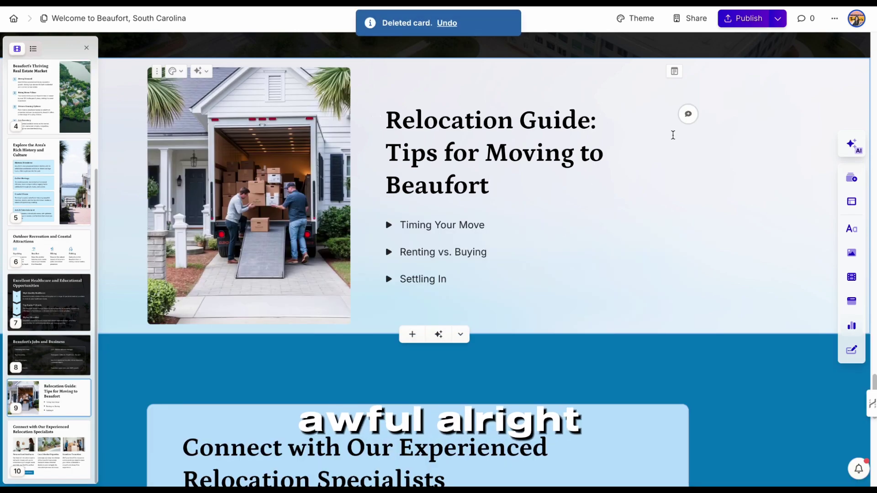
Have the AI try a different layout for the Relocation Guide: Tips for Moving to Beaufort card
left_click(205, 74)
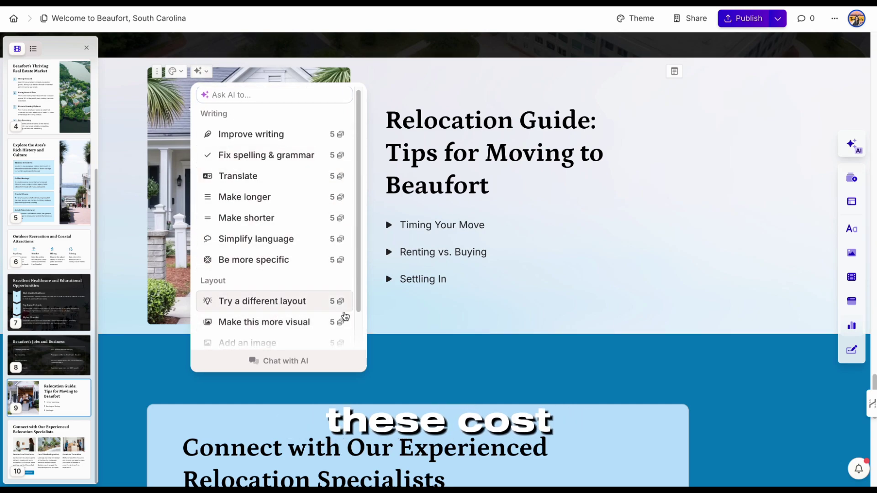
scroll(319, 304, "down", 1)
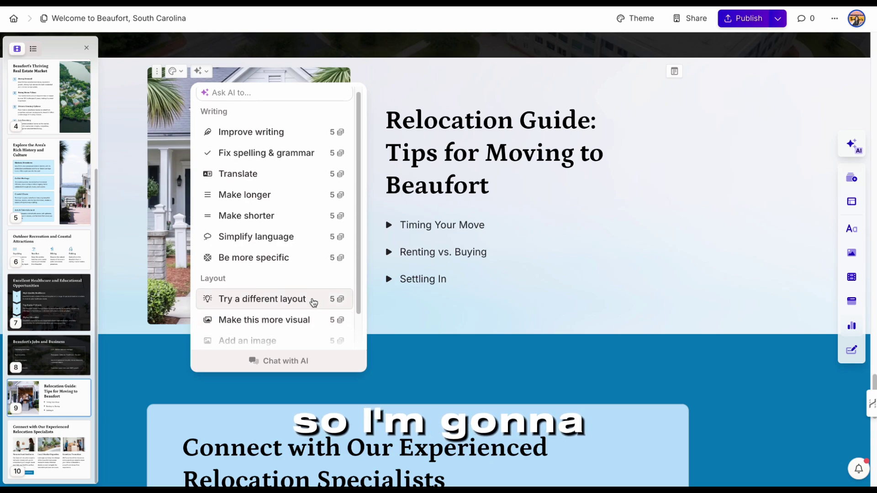
scroll(313, 303, "down", 1)
left_click(303, 284)
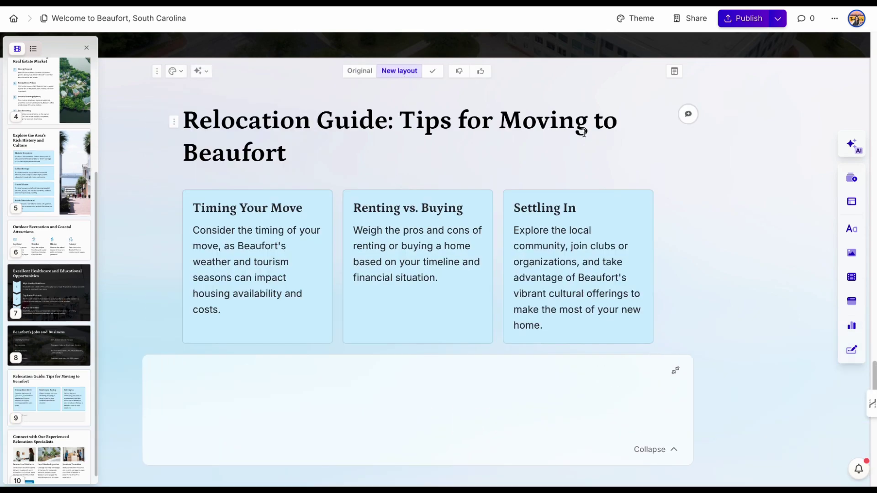
Collapse and delete the empty untitled card nested below the three text boxes of the Relocation Guide card
scroll(767, 190, "down", 2)
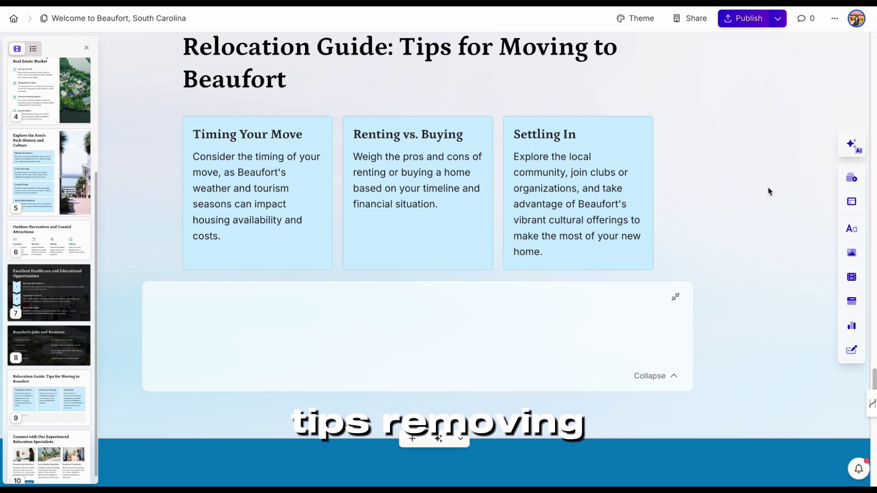
scroll(769, 194, "down", 1)
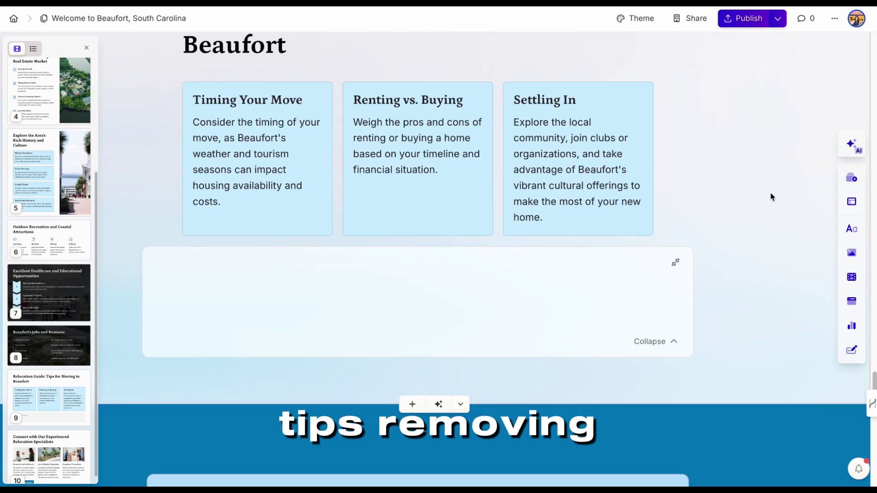
left_click(677, 265)
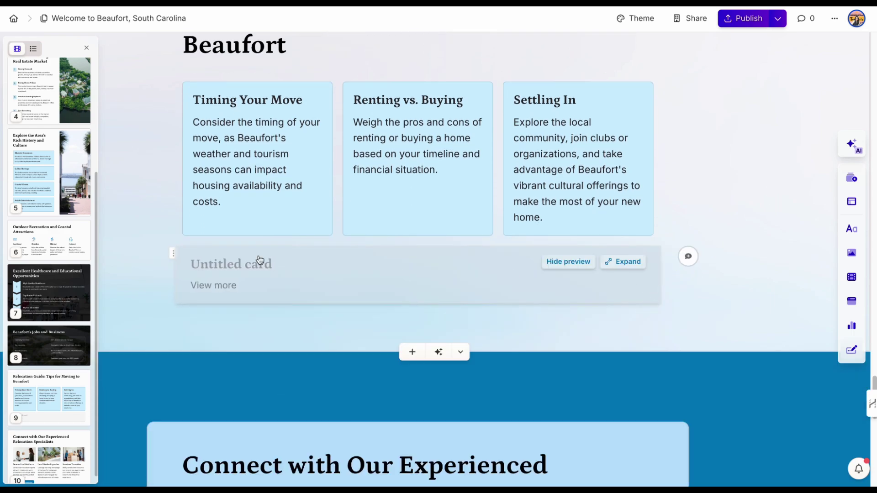
left_click(173, 254)
left_click(208, 230)
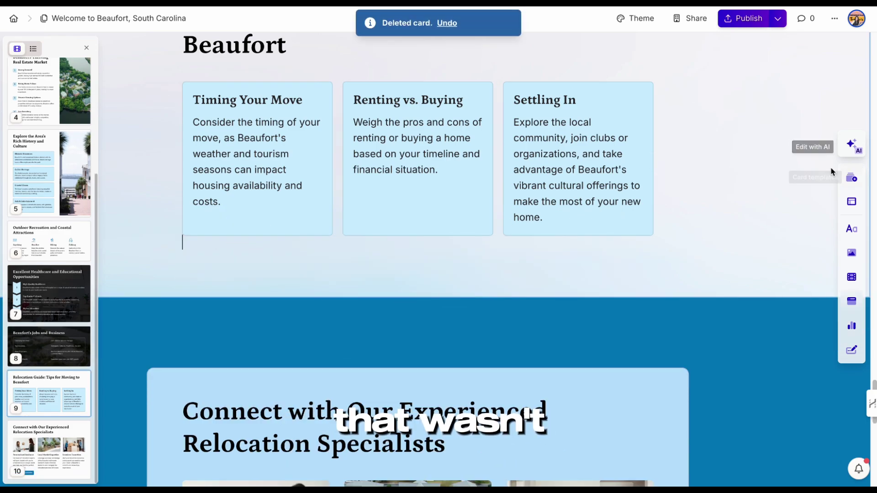
Review the Relocation Guide and Relocation Specialists cards, and compare them with the published Charleston, South Carolina page
scroll(747, 167, "up", 2)
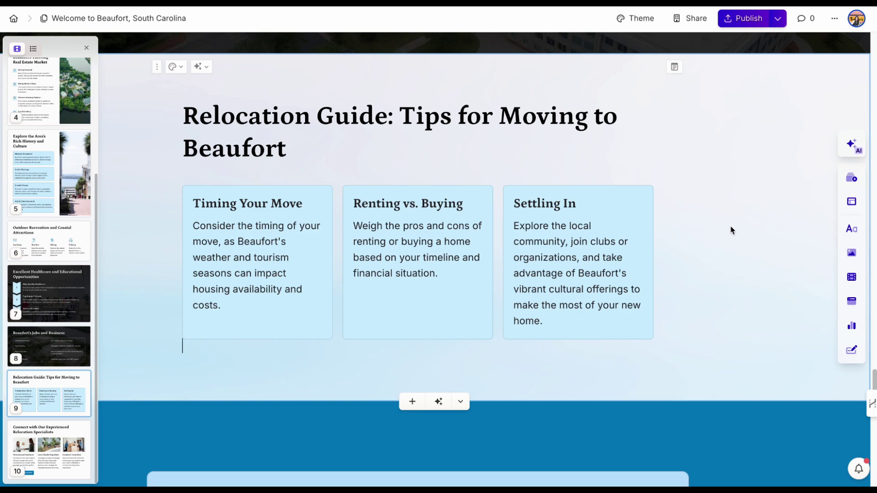
scroll(736, 229, "down", 6)
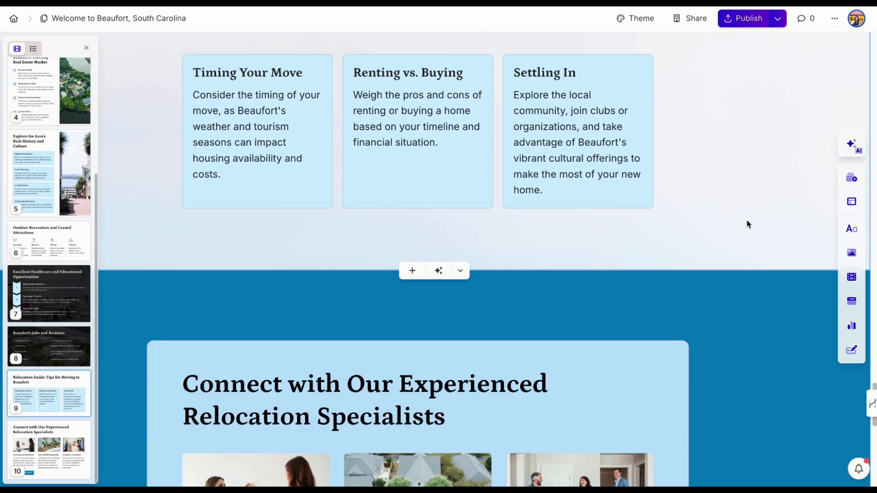
scroll(747, 222, "down", 4)
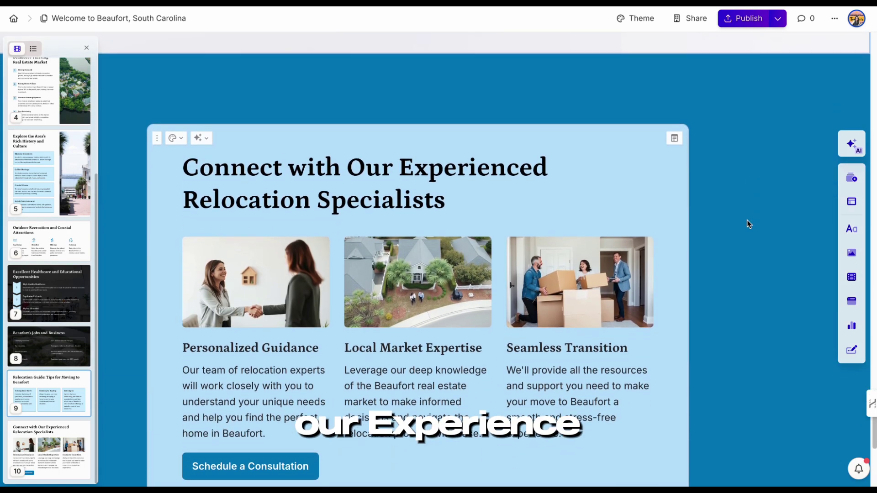
scroll(747, 220, "down", 1)
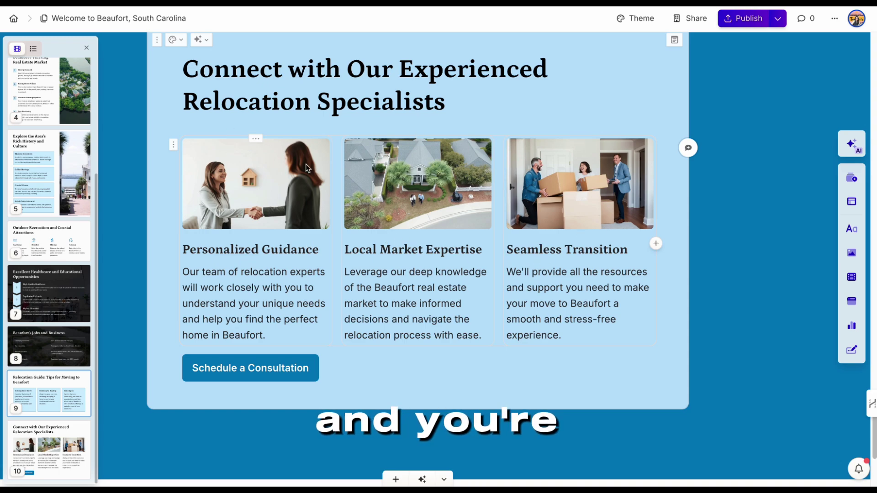
scroll(734, 204, "down", 1)
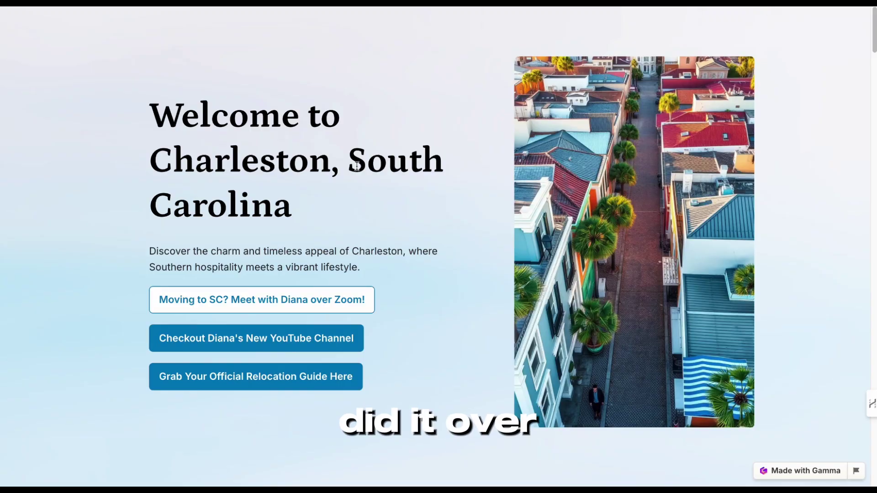
scroll(361, 167, "down", 20)
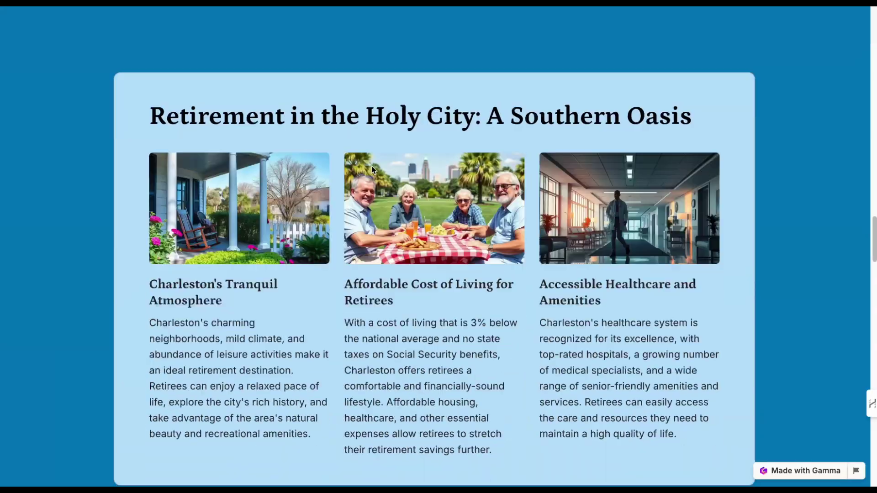
scroll(384, 172, "down", 9)
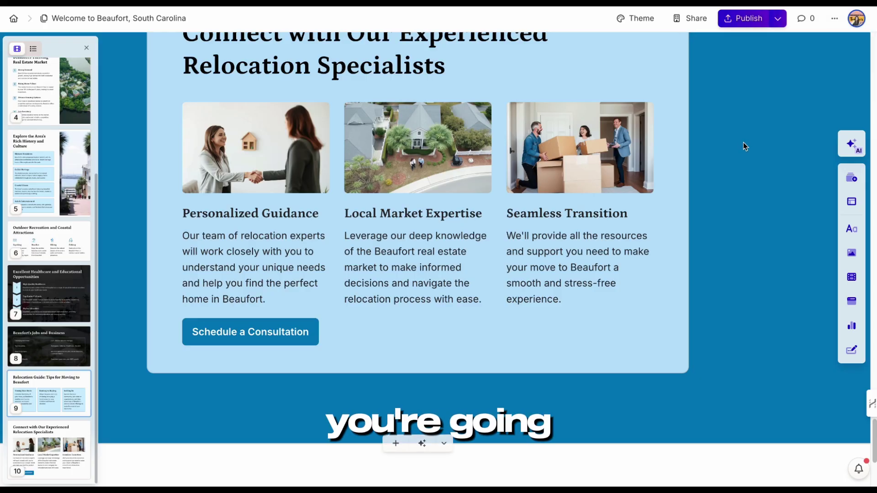
Move the Cost of Living in Beaufort vs. National Average card directly below the Welcome card
scroll(744, 141, "up", 8)
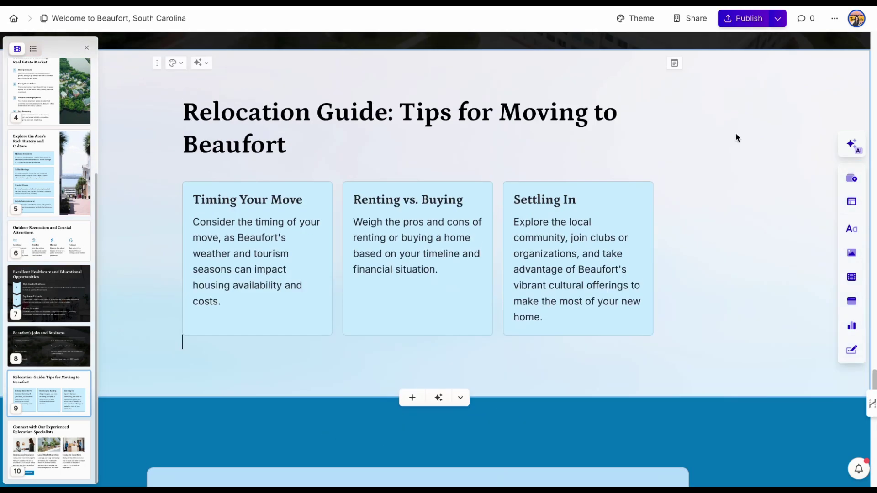
scroll(736, 135, "up", 7)
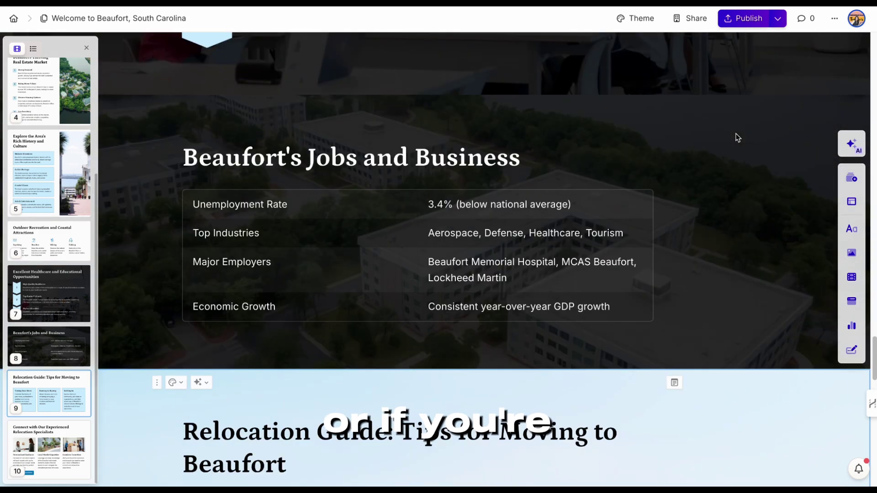
scroll(736, 137, "up", 10)
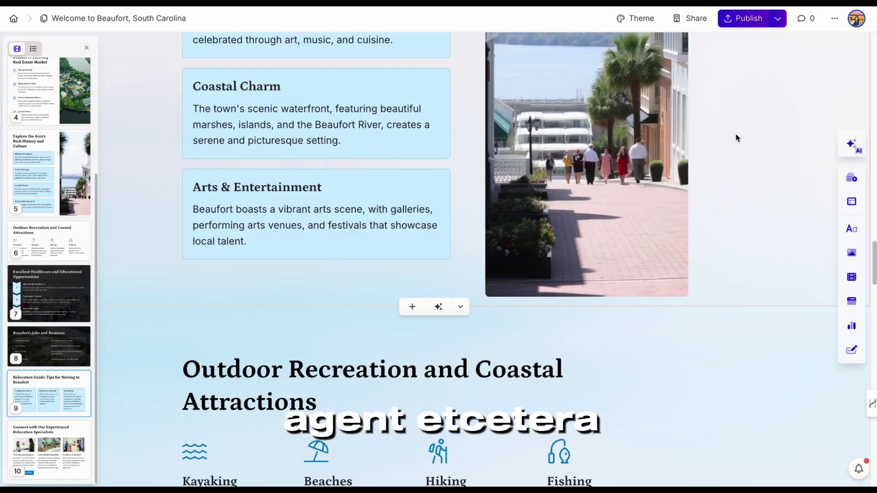
scroll(736, 138, "up", 9)
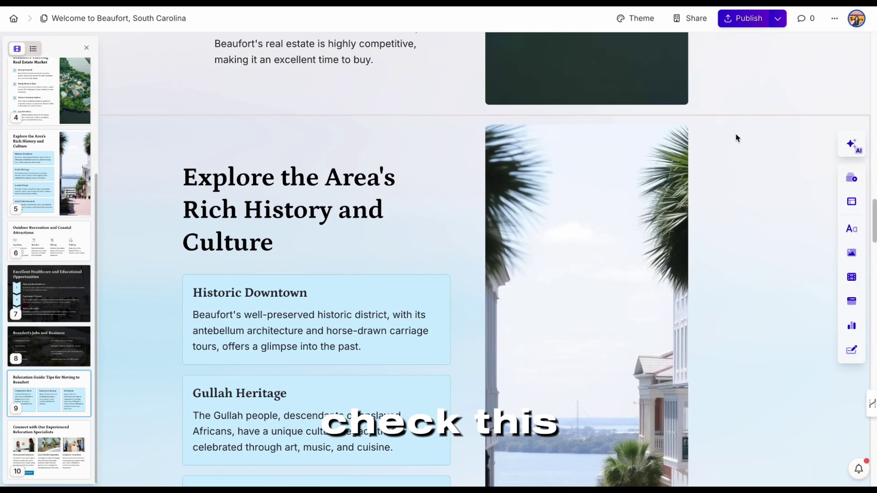
scroll(736, 137, "up", 1)
scroll(47, 148, "up", 3)
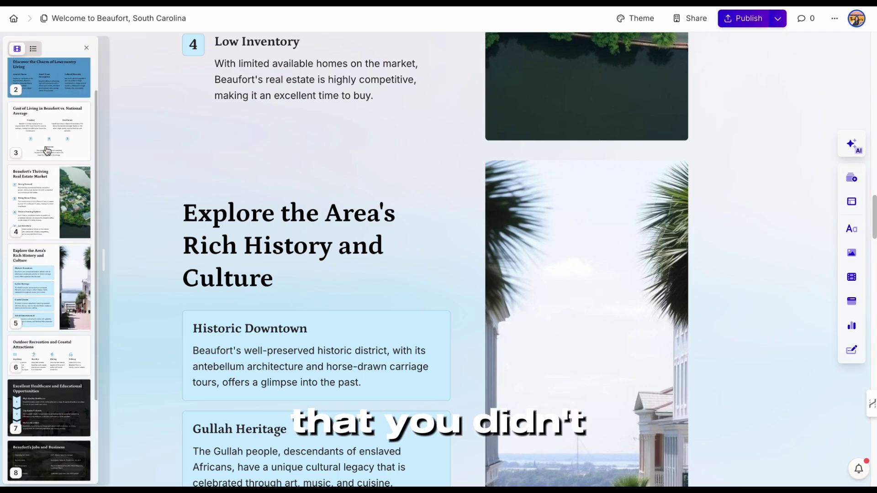
scroll(47, 150, "up", 2)
left_click(52, 95)
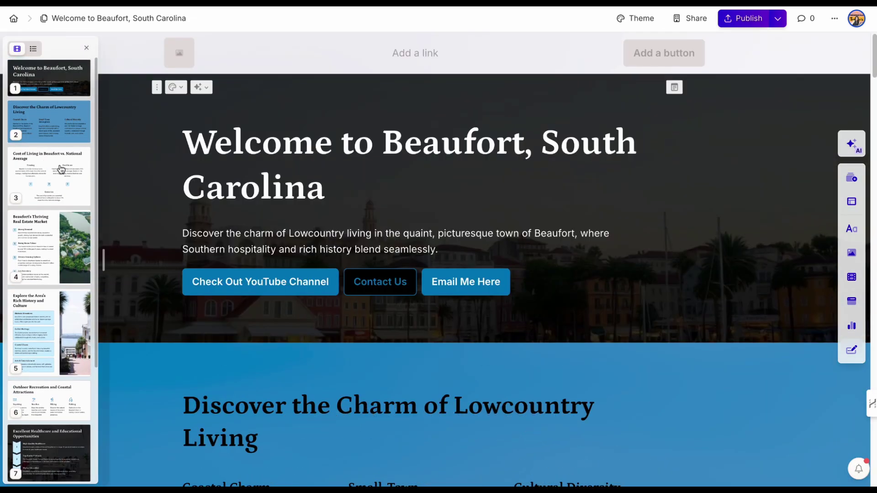
left_click_drag(60, 169, 65, 124)
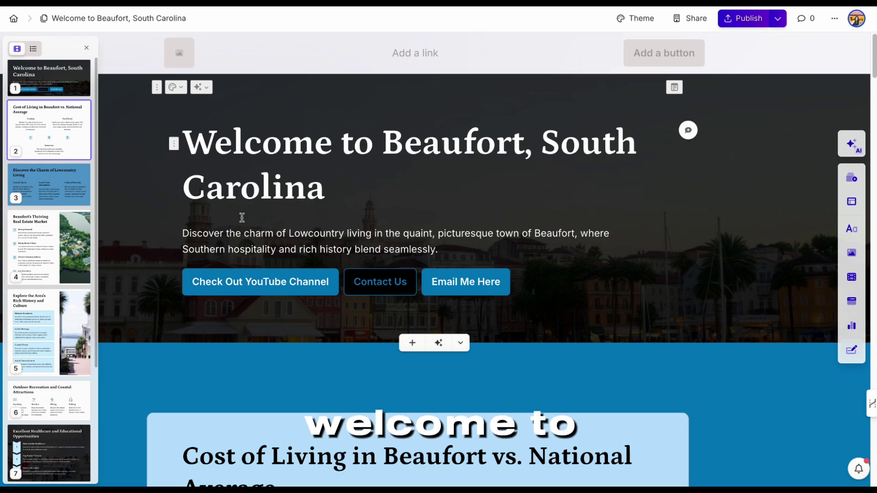
Examine the Cost of Living card's housing, healthcare and groceries claims, focusing on the median home price percentage
scroll(672, 288, "down", 8)
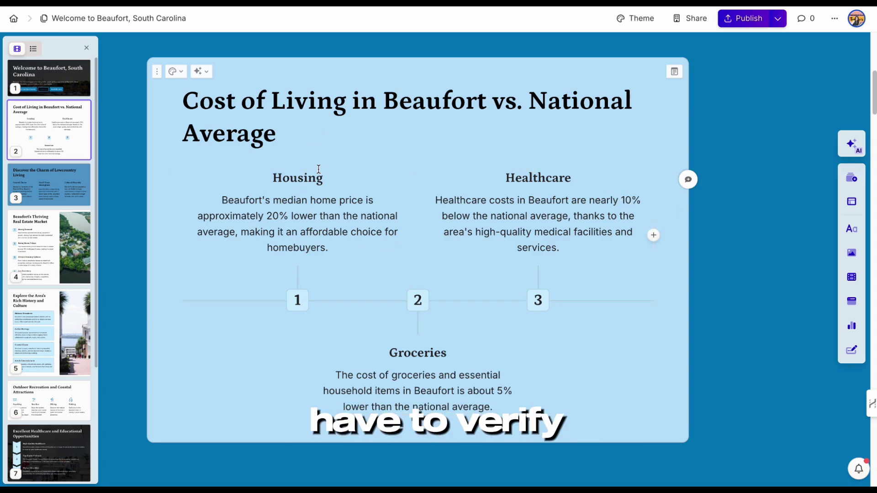
left_click_drag(266, 217, 290, 217)
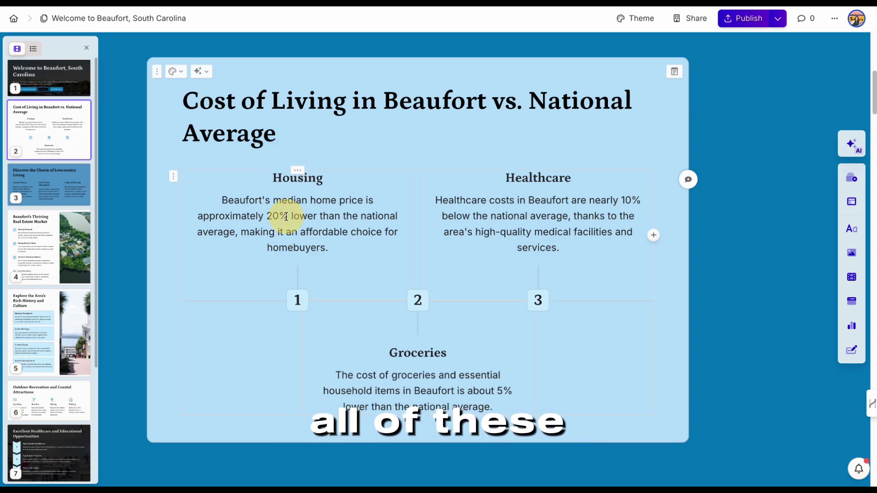
left_click(330, 215)
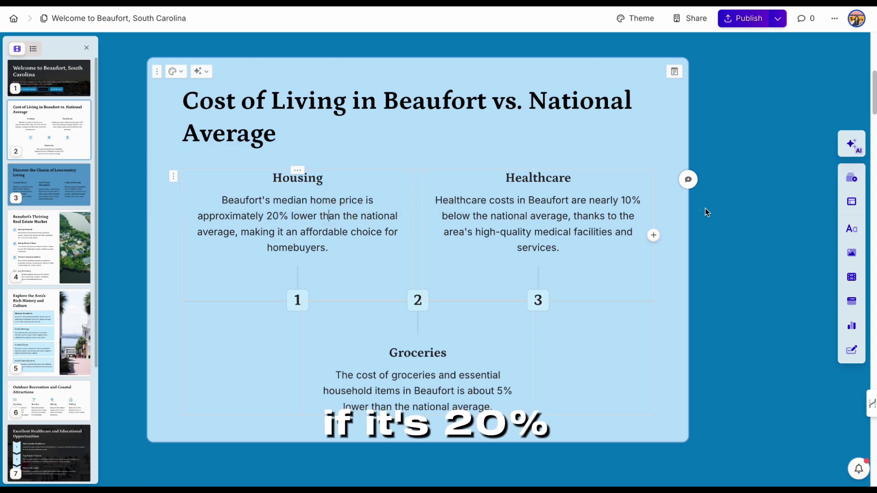